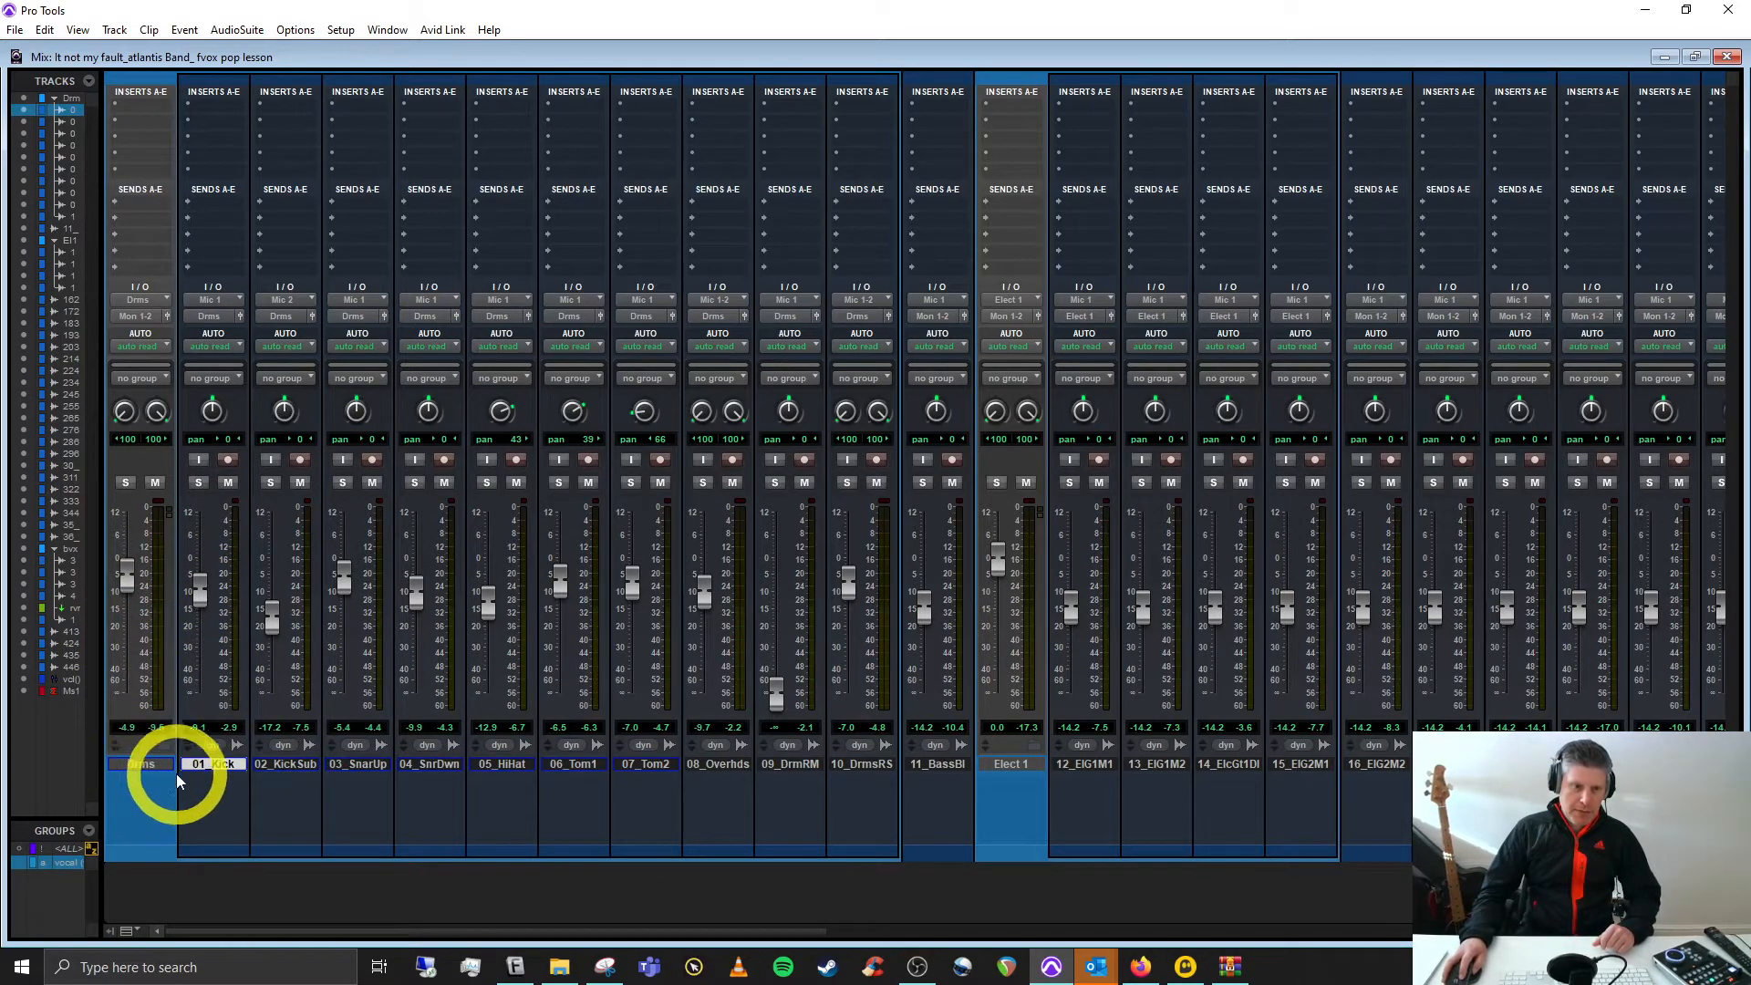
Collapse the Drms folder track and expand it again
click(135, 763)
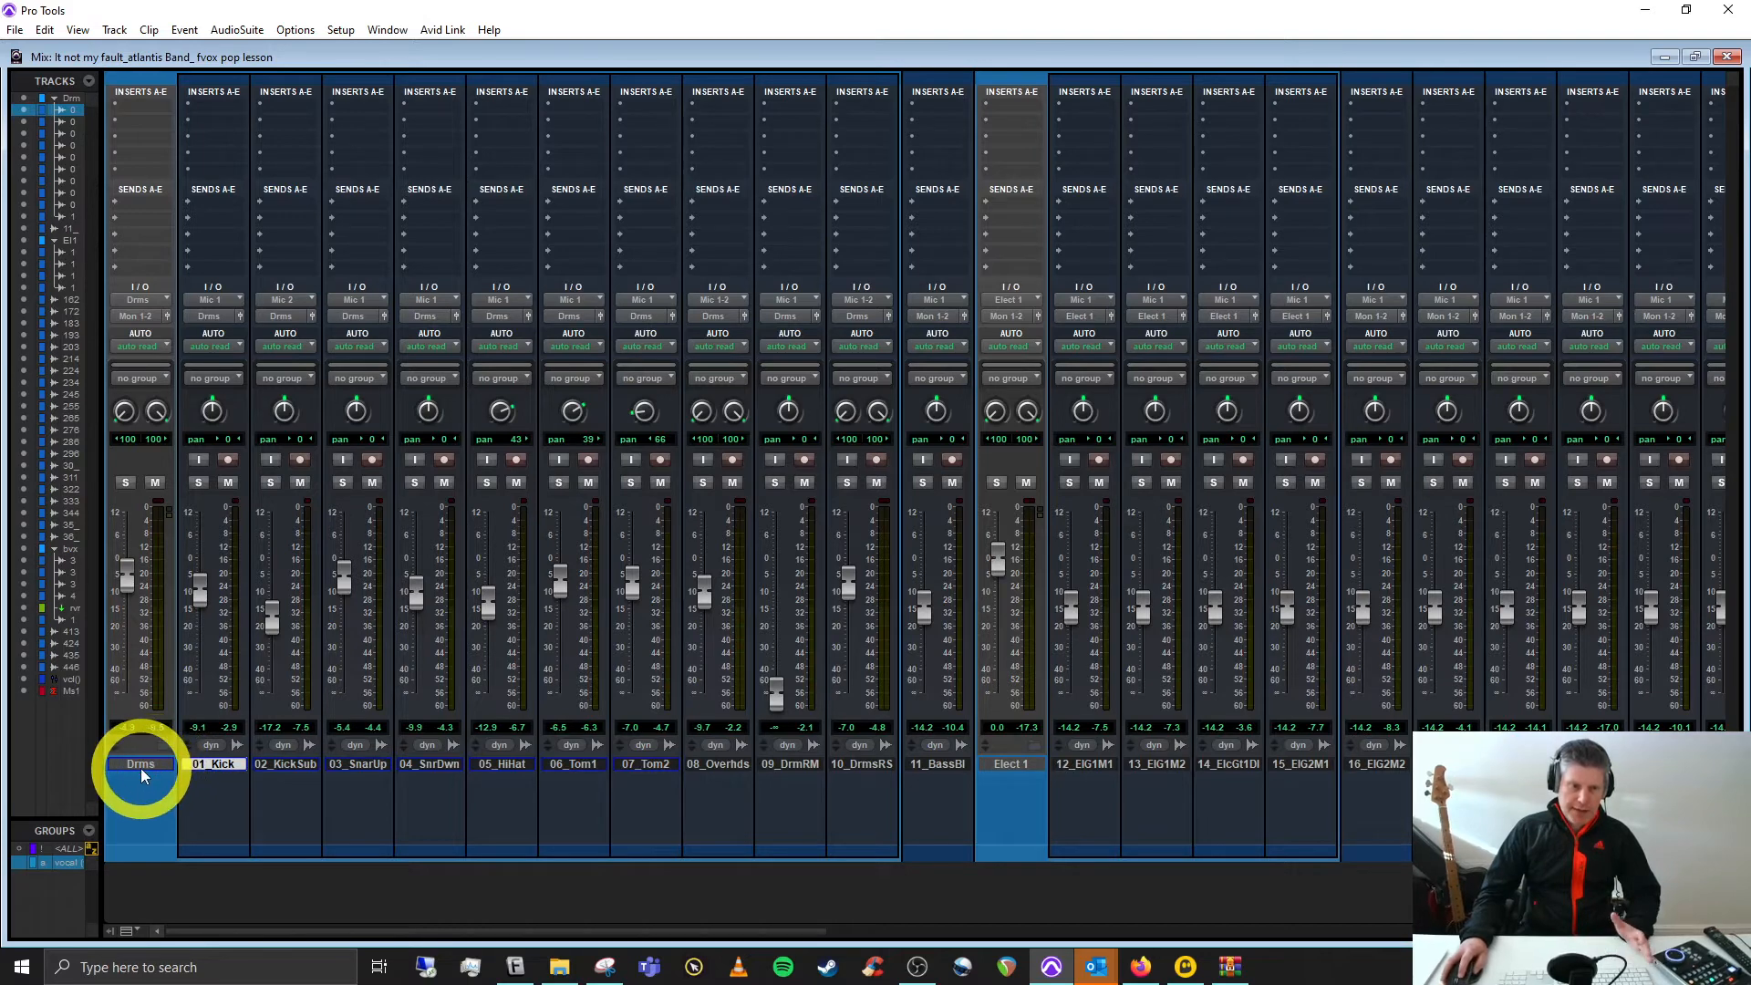
click(162, 743)
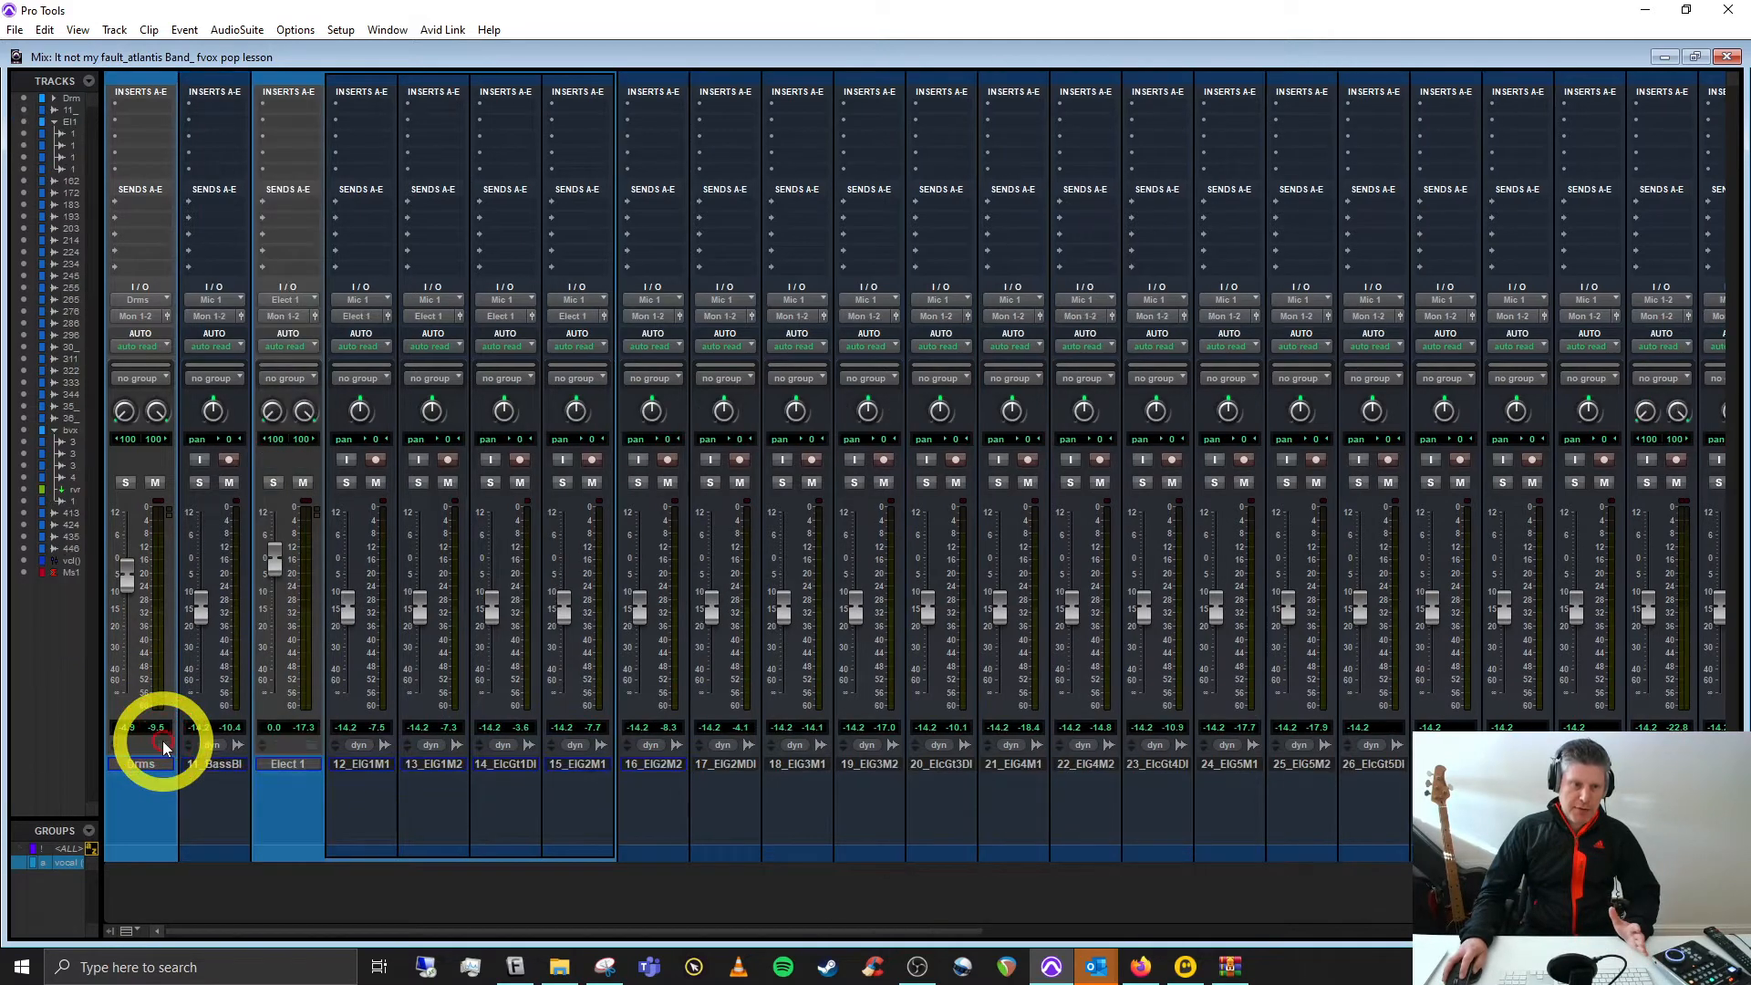
click(162, 743)
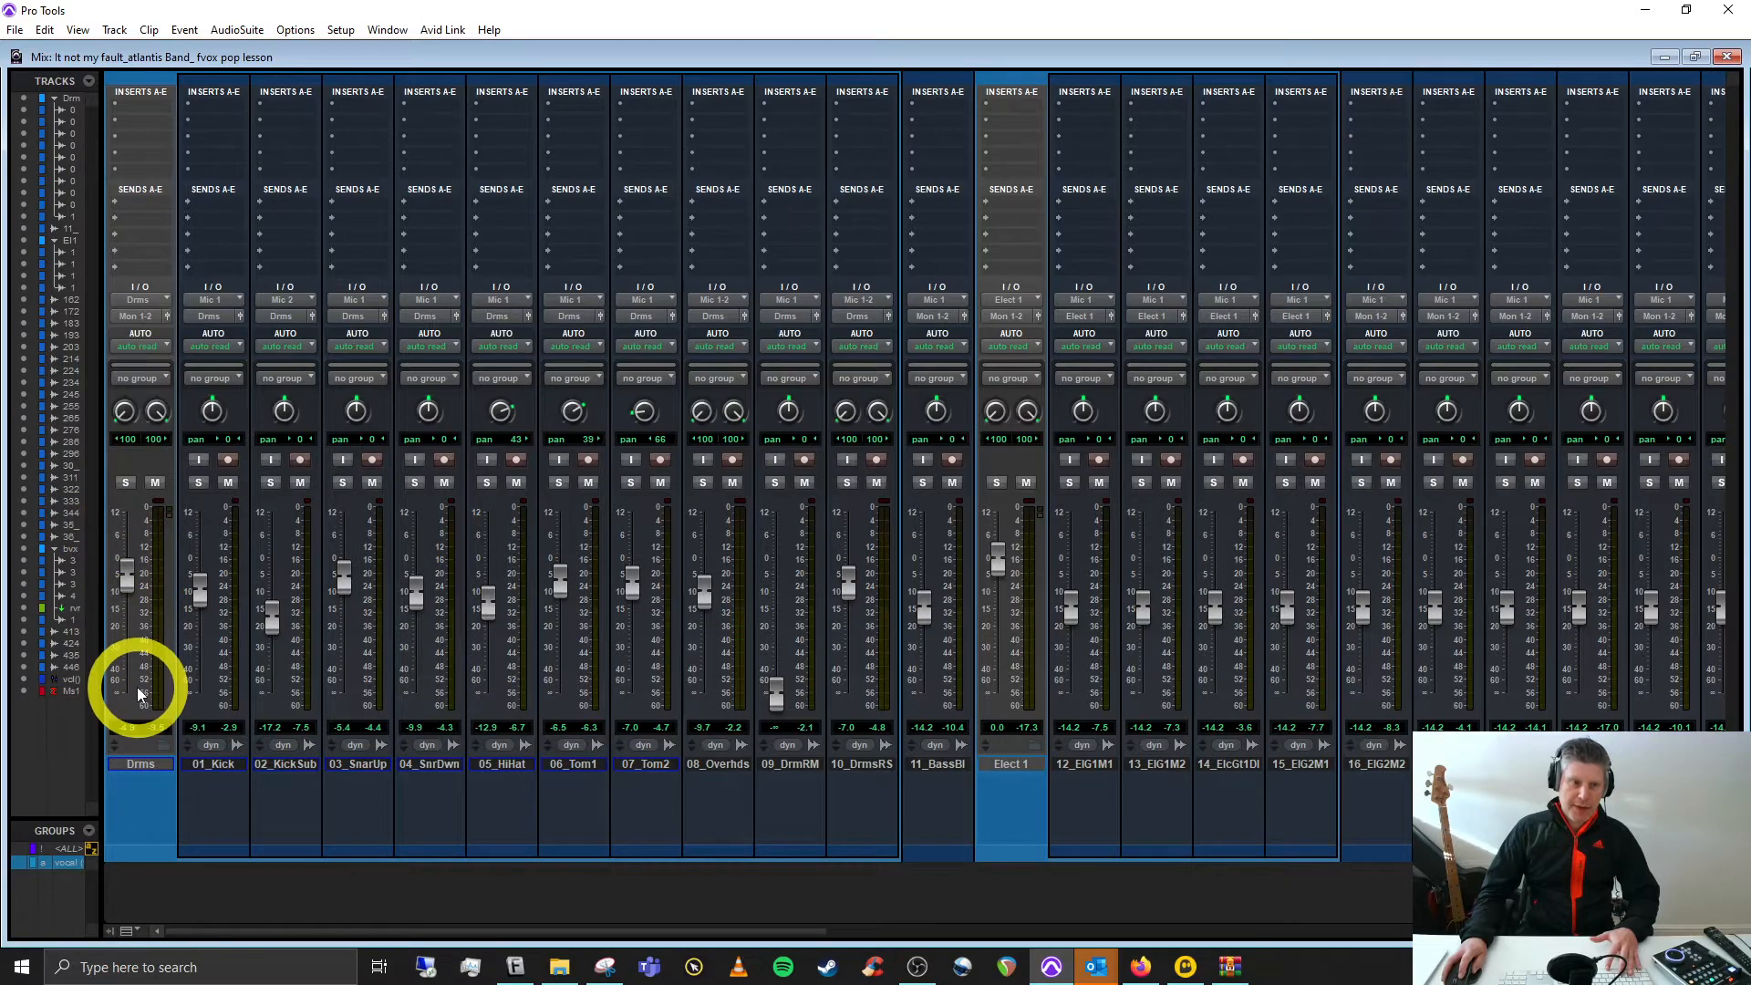
Select the tracks 01_Kick through 10_DrumsRoomStereo and set up a new group from them named Drms
click(208, 765)
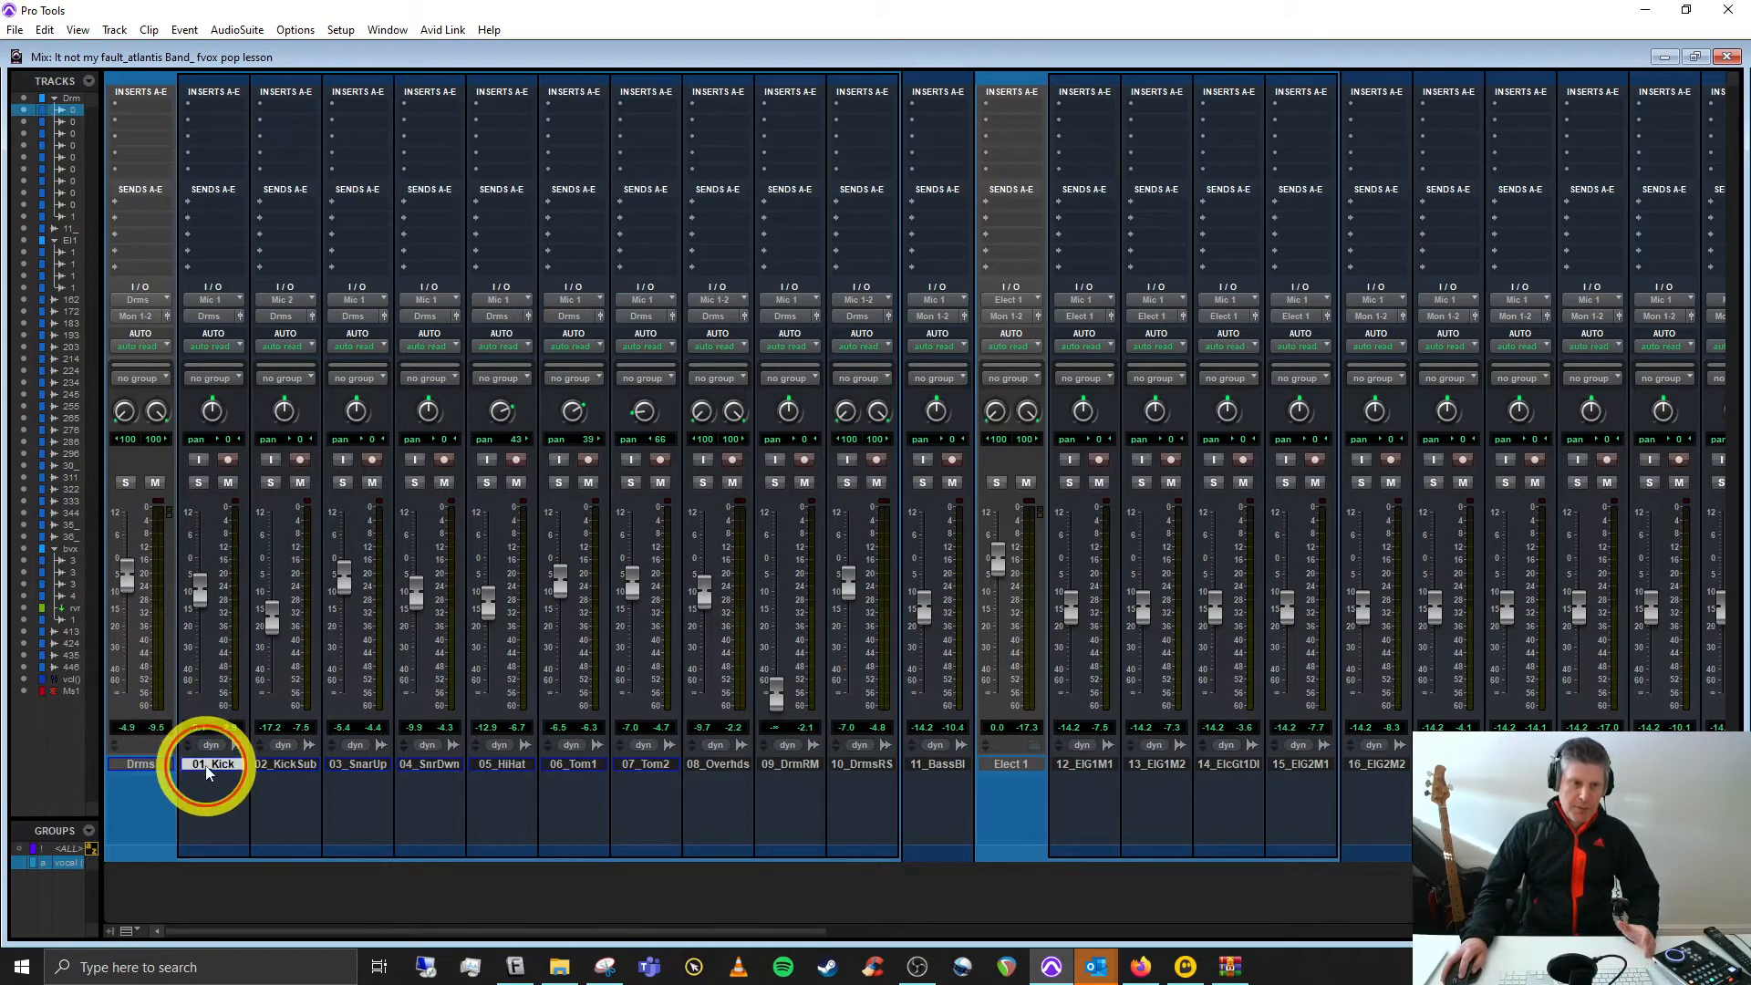
shift+click(857, 764)
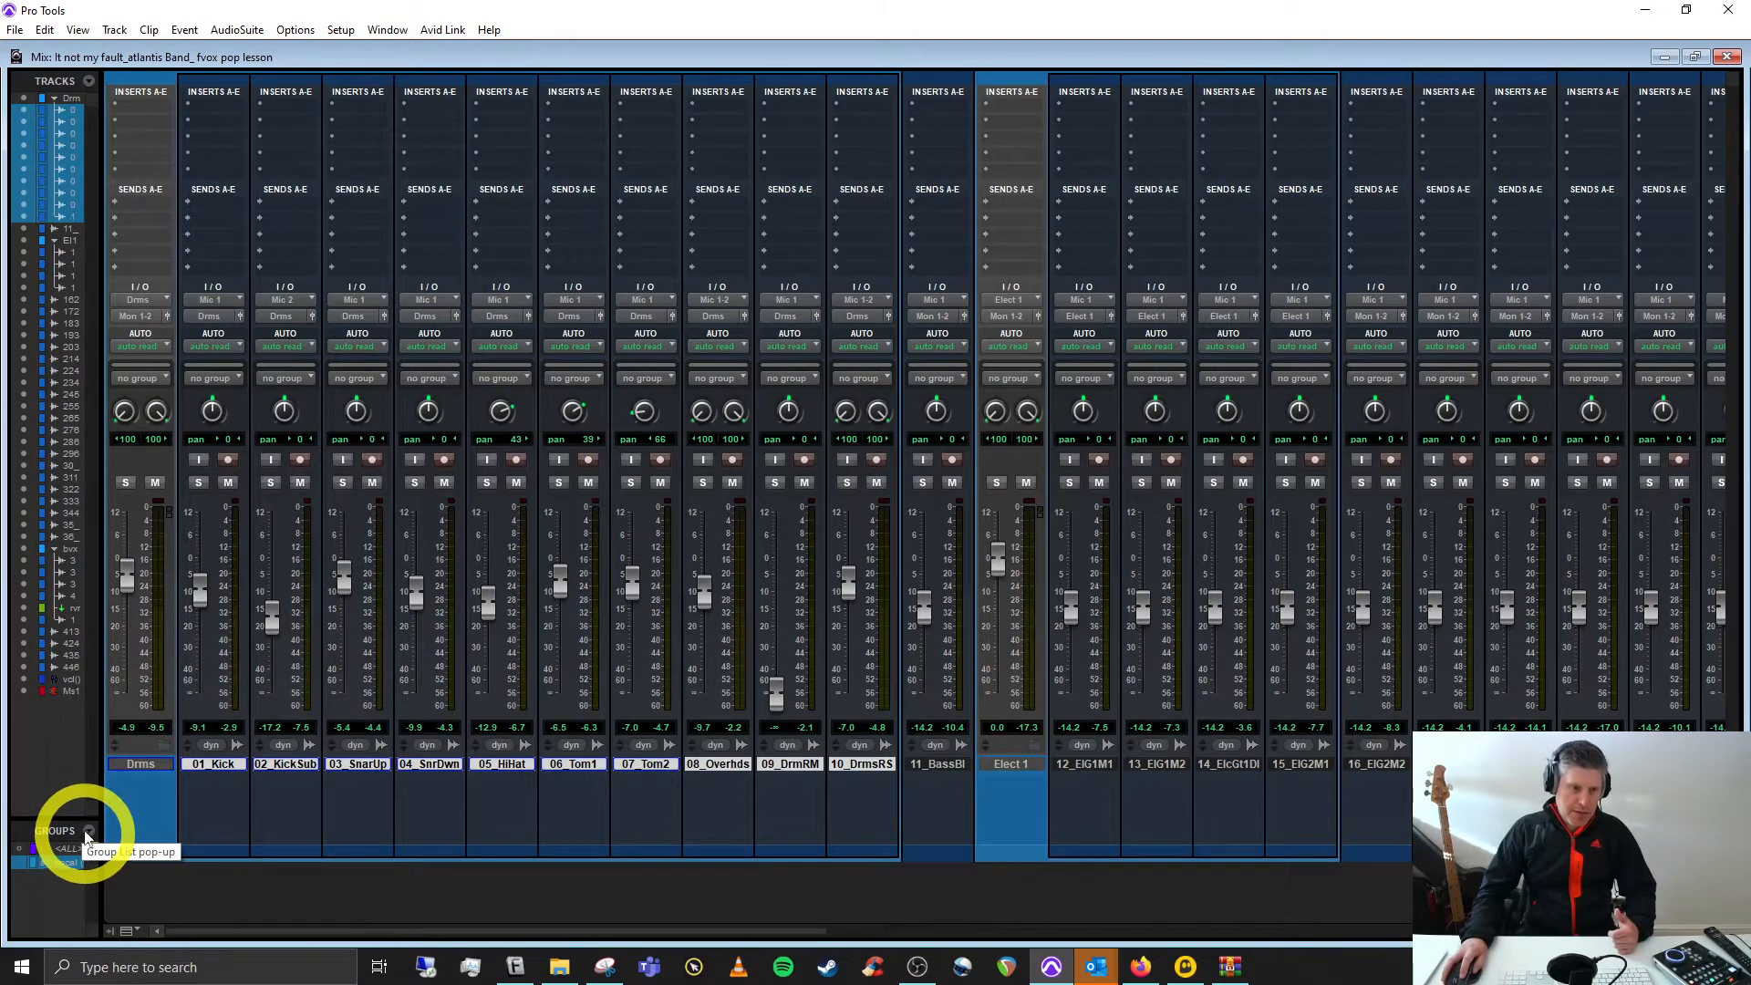
click(88, 832)
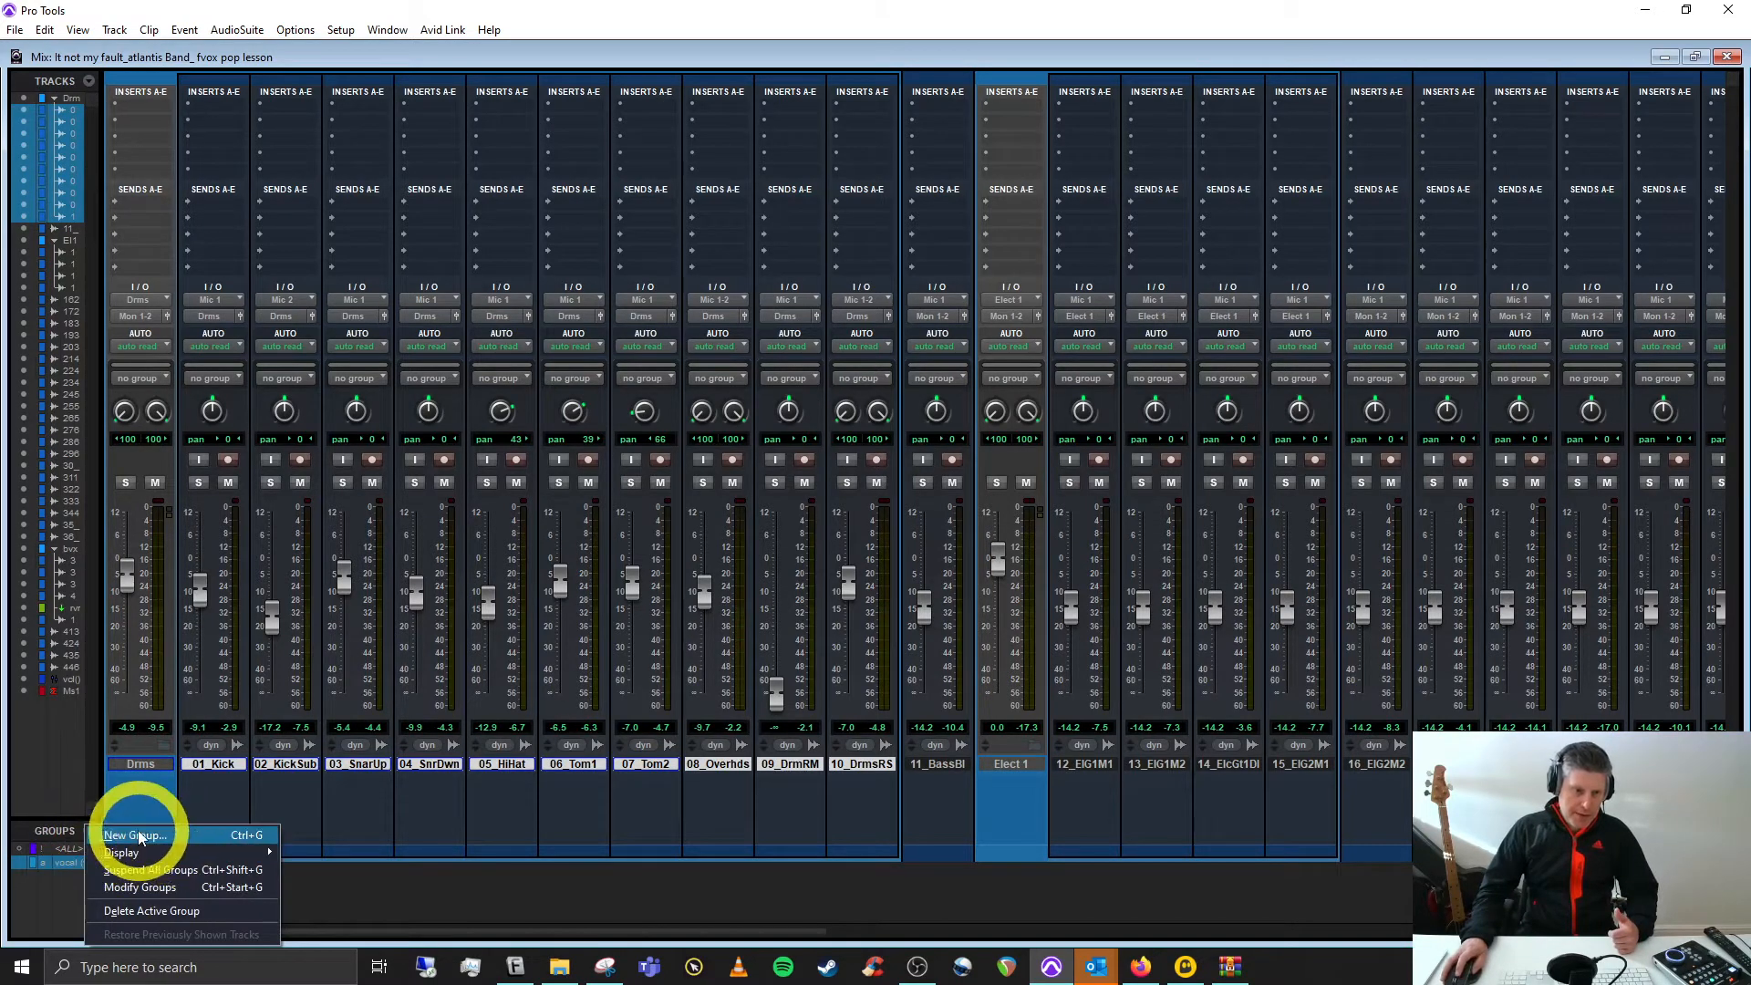
click(196, 834)
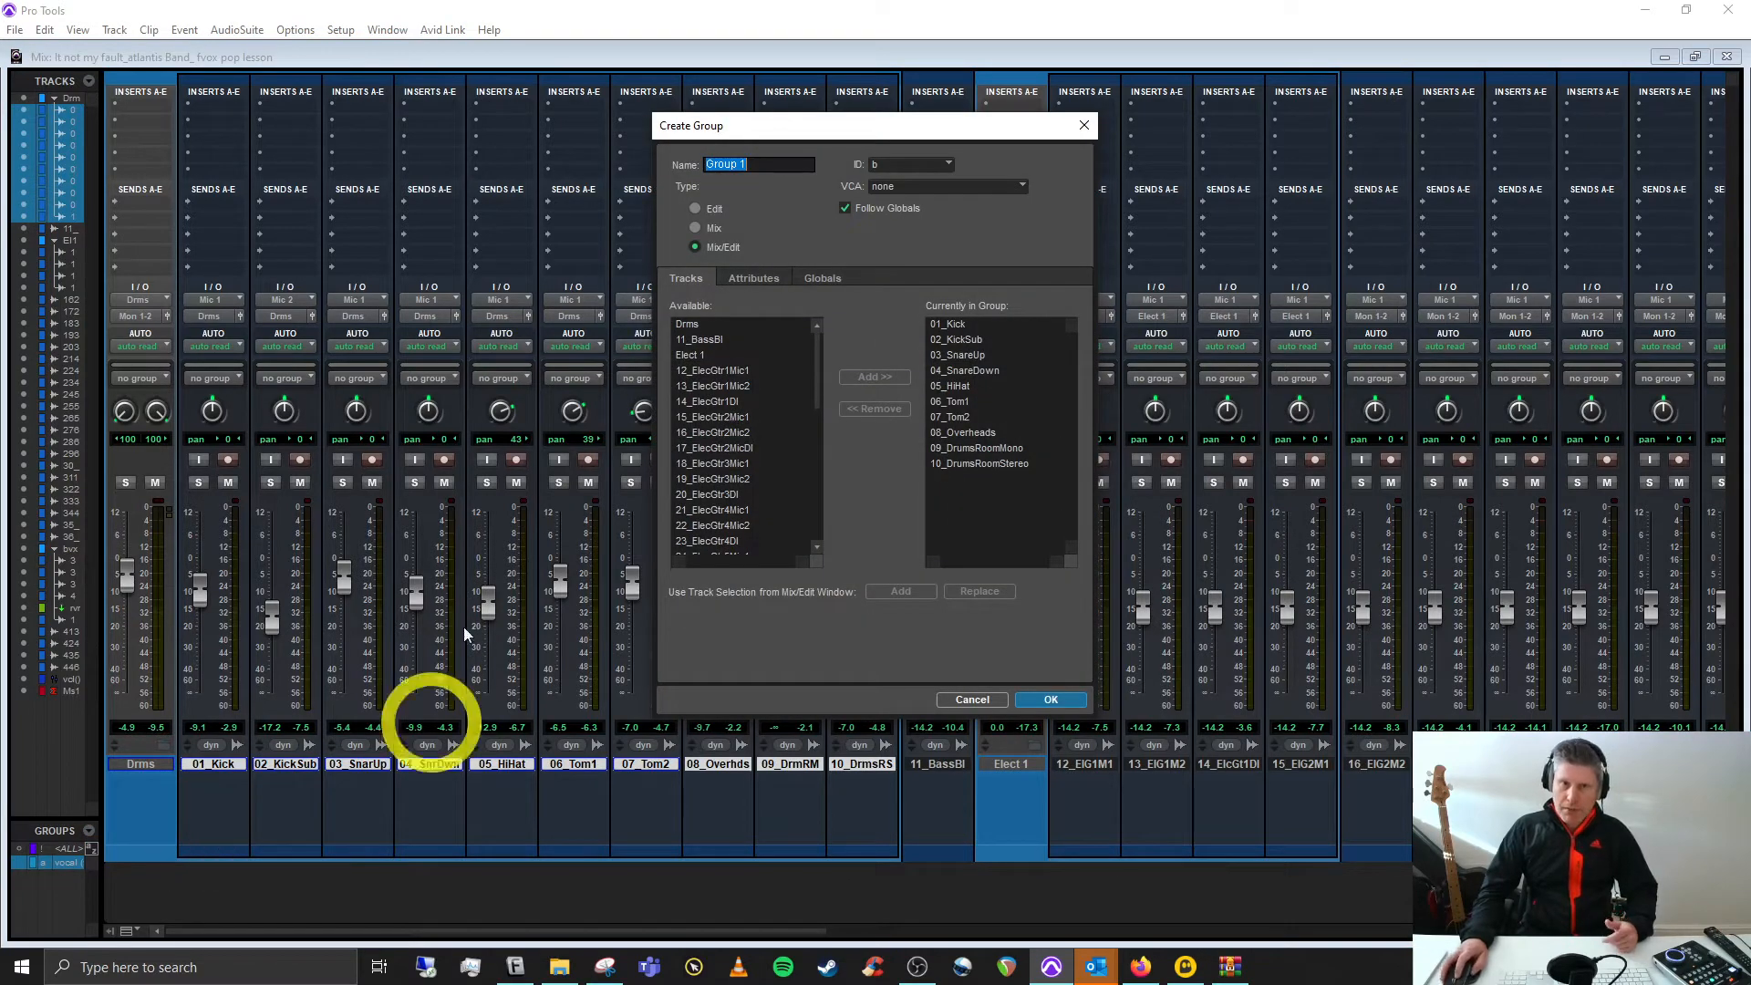
click(667, 293)
text(Dr)
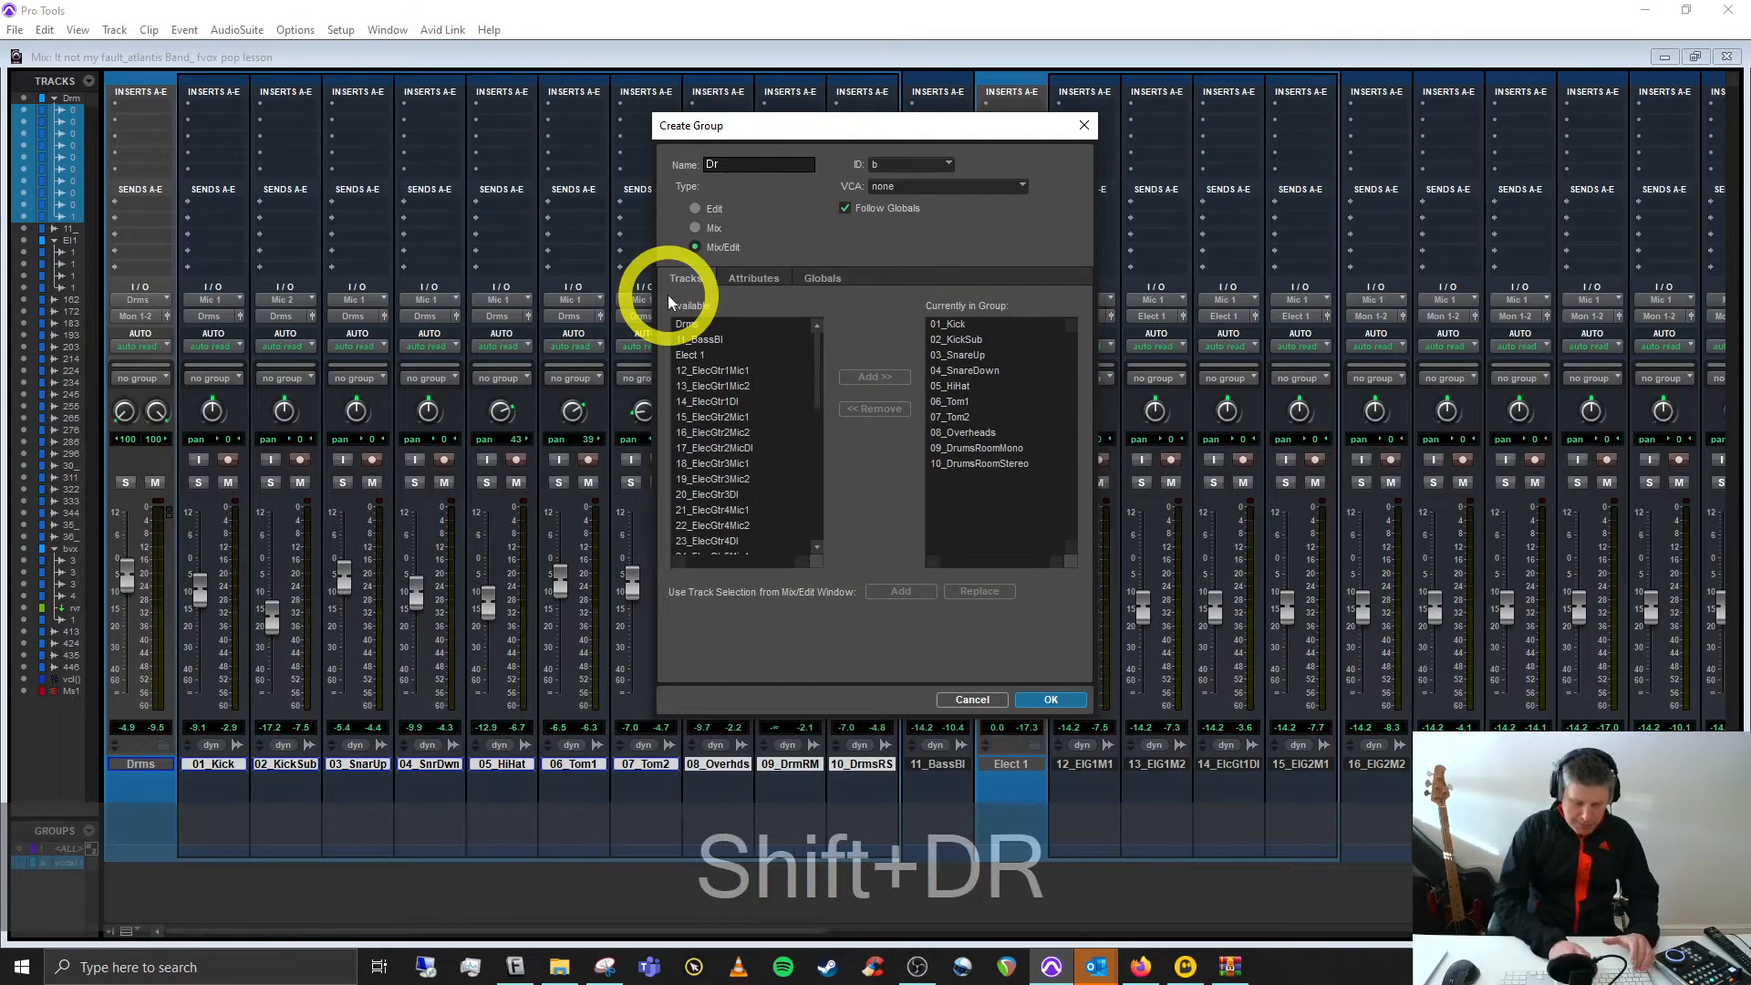
text(ms)
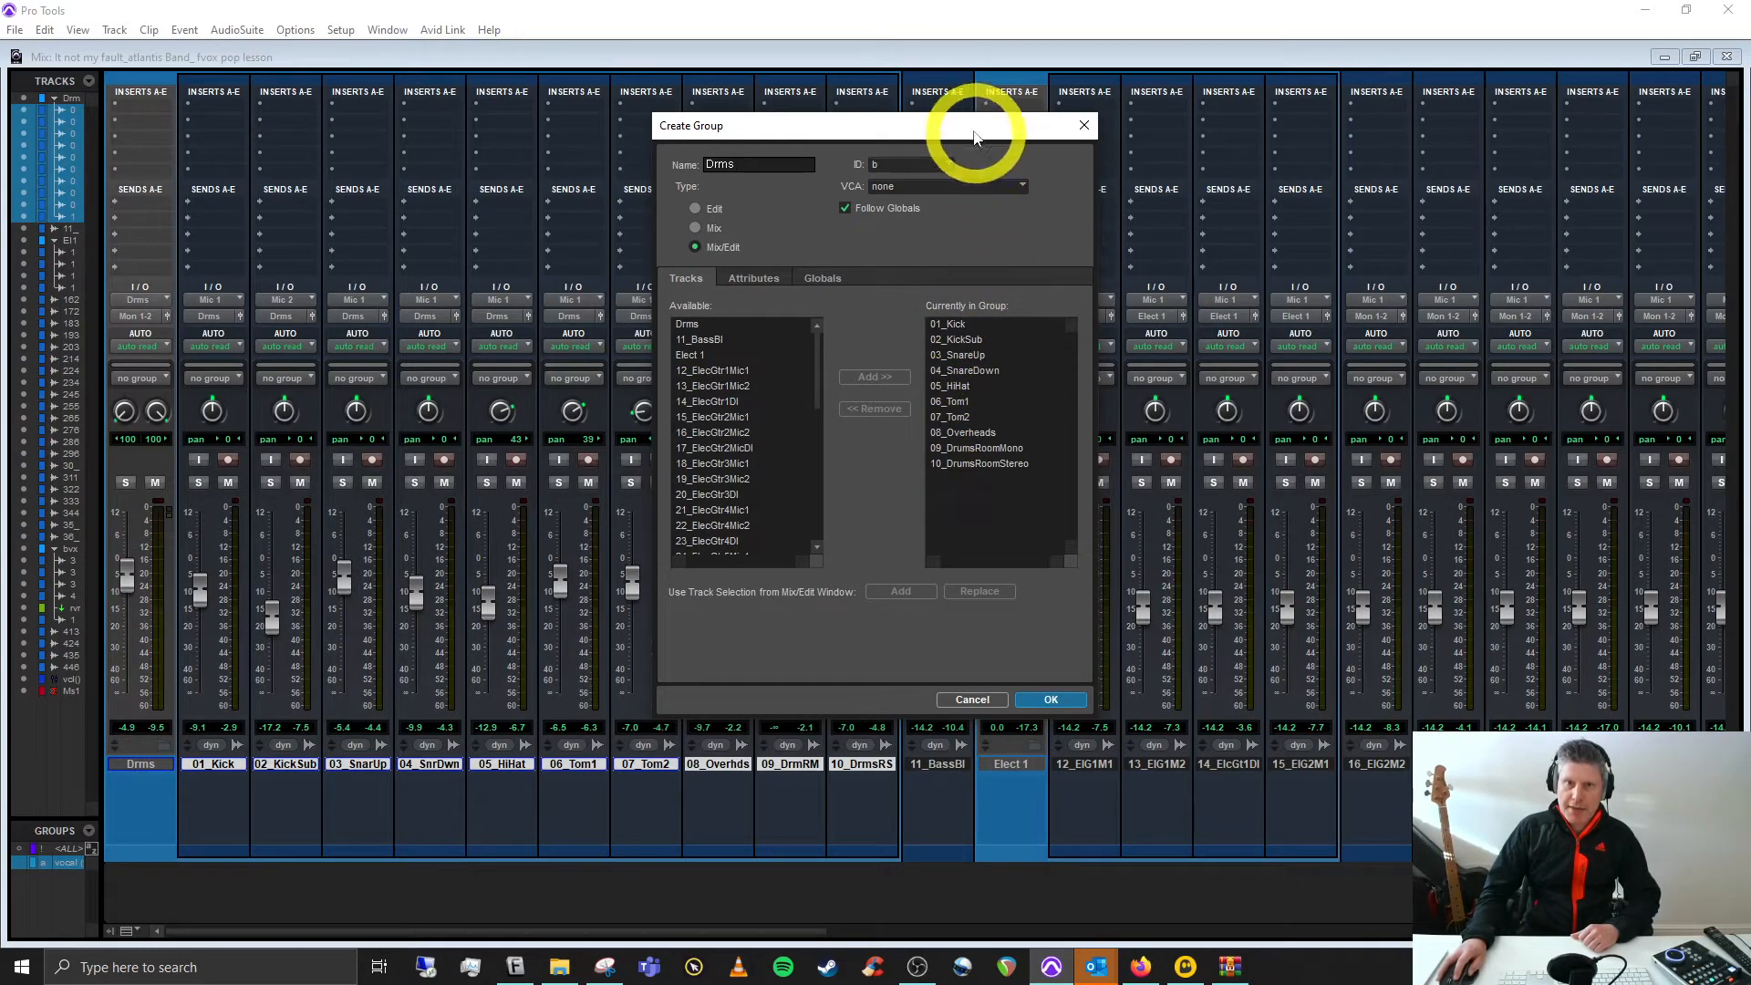
drag(976, 125, 1238, 169)
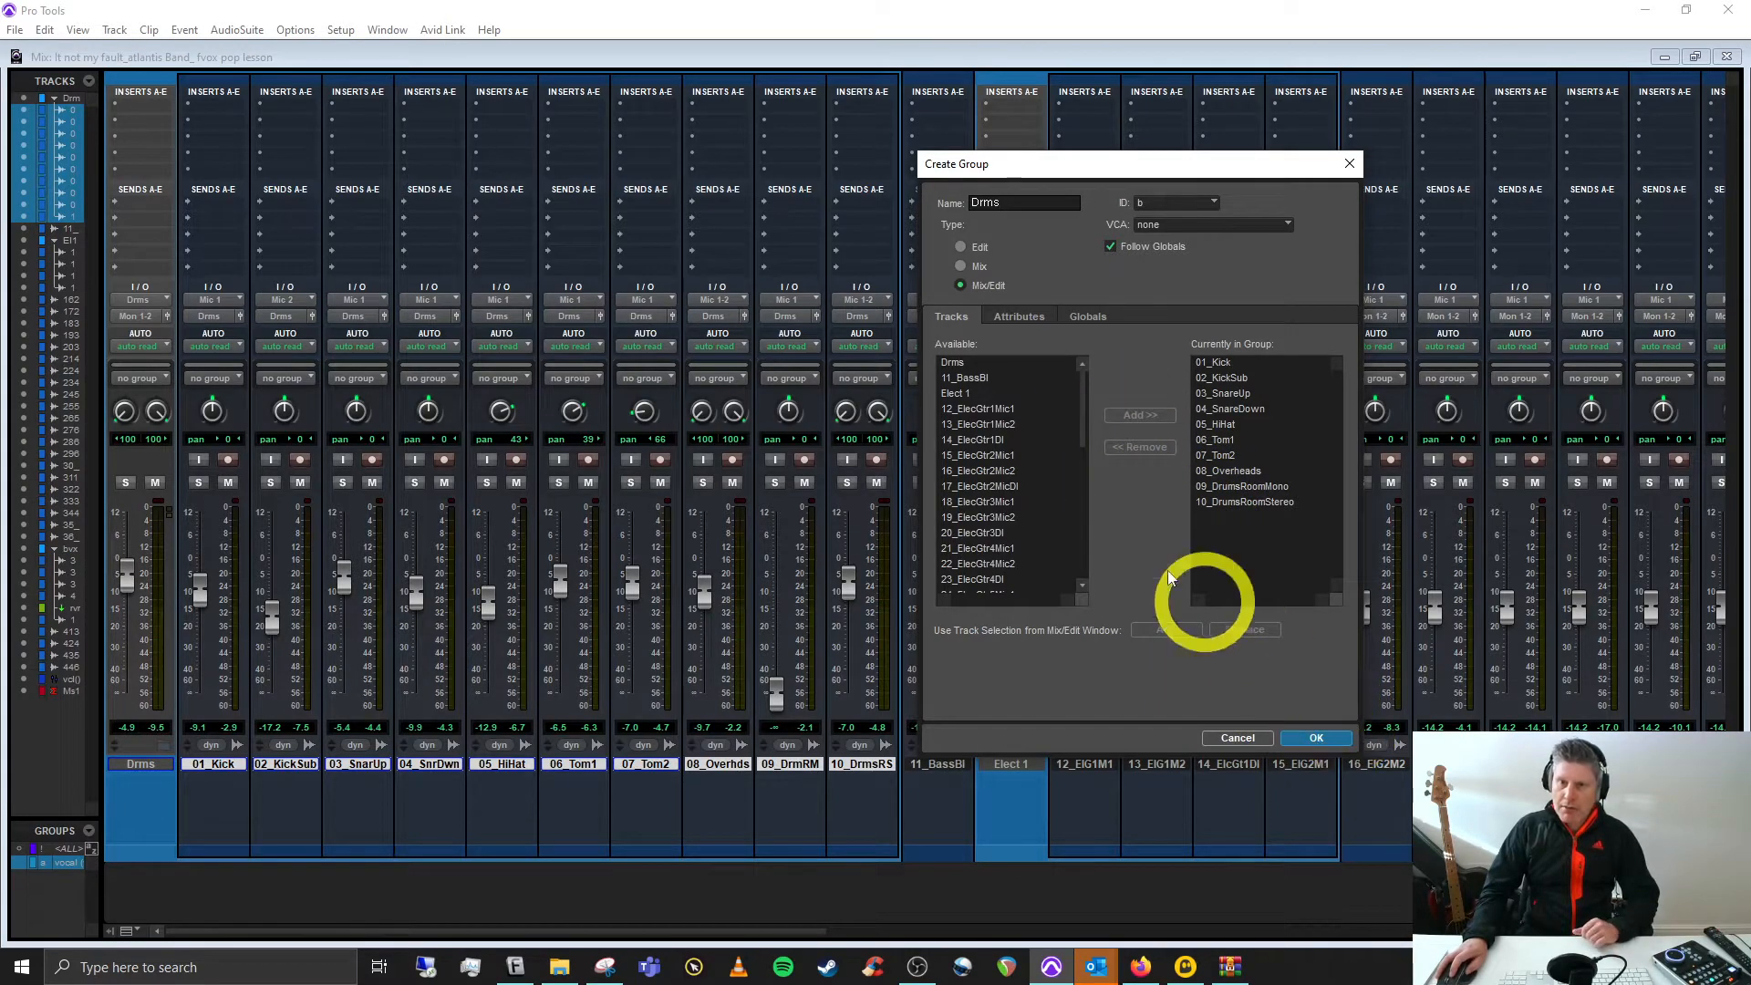
Try the Edit and Mix group types and return the group's type to Mix/Edit
click(961, 245)
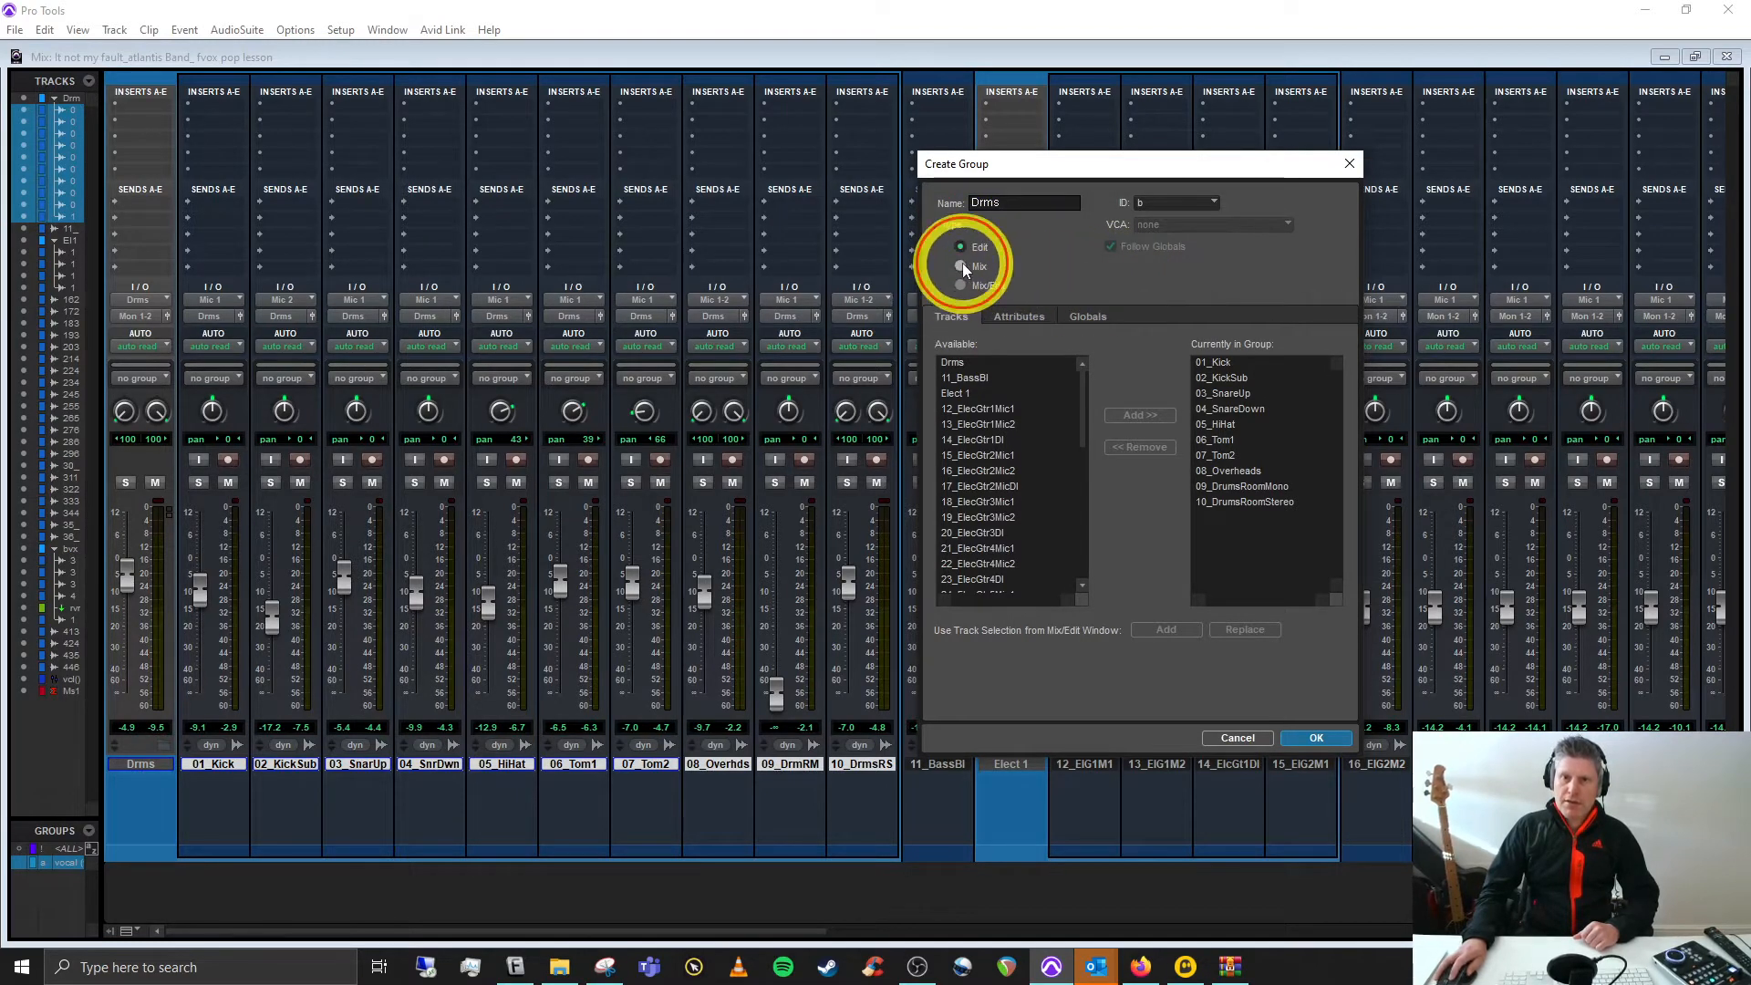
click(961, 264)
click(965, 284)
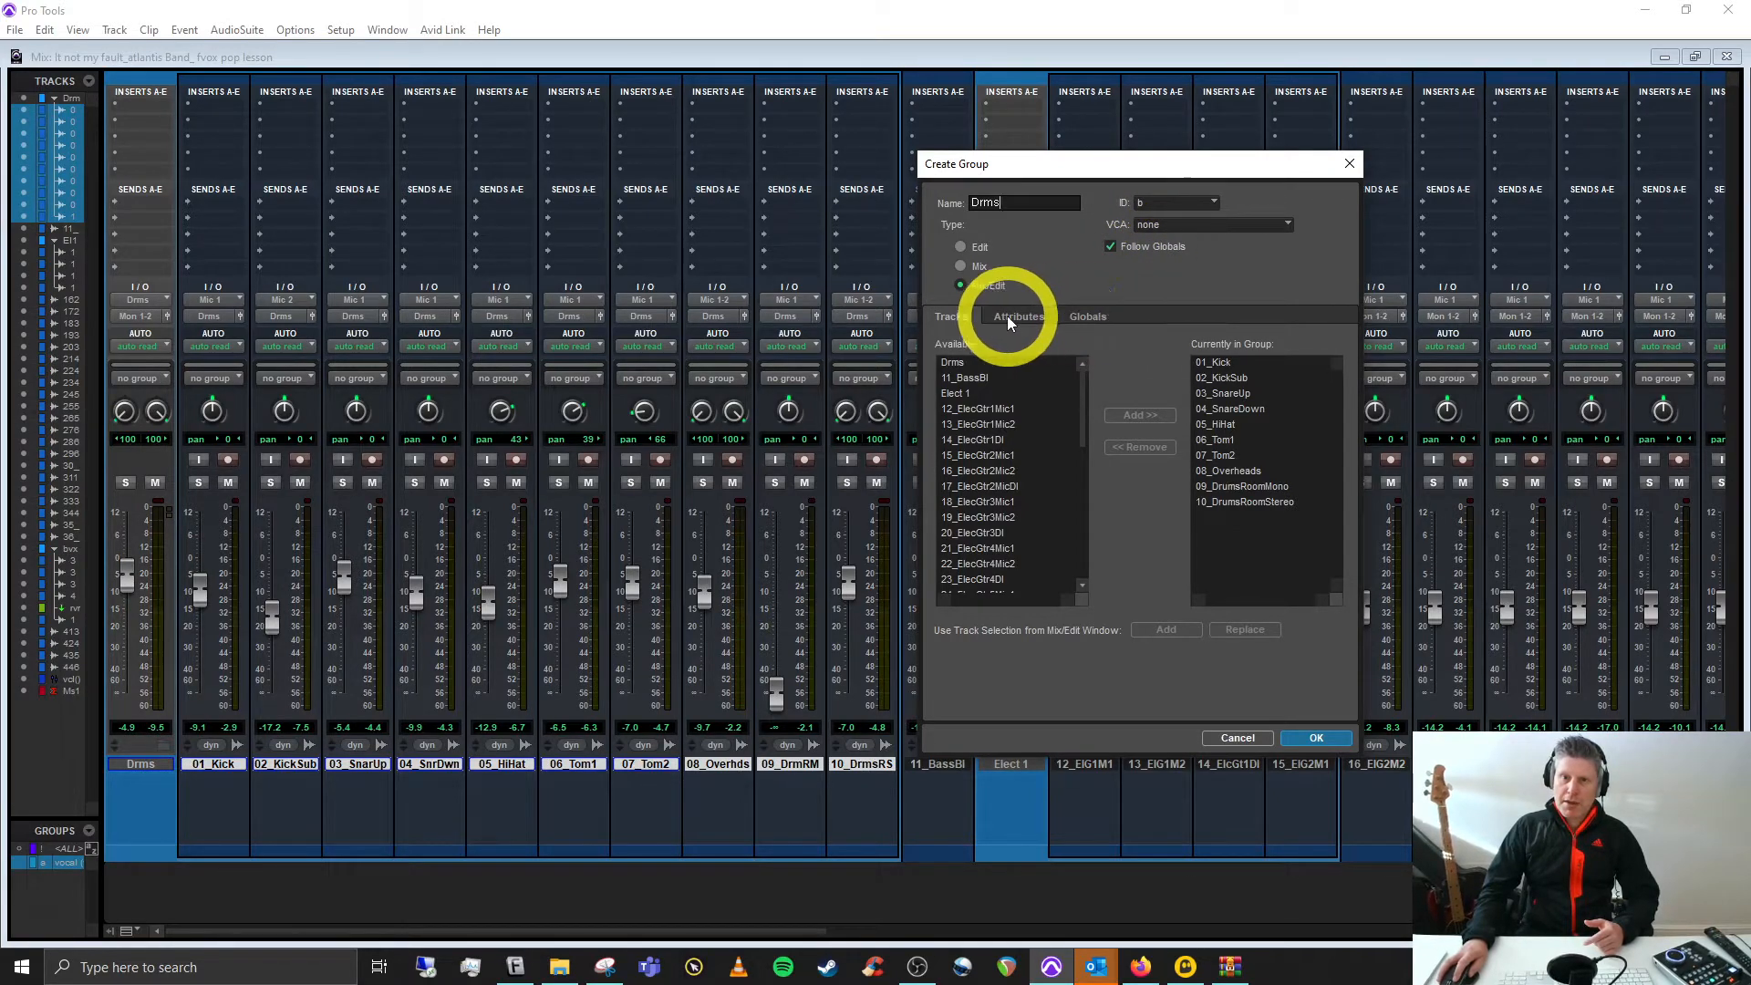
View the global attributes, disable Follow Globals for the group, and switch its own Solos attribute on and off
click(1099, 316)
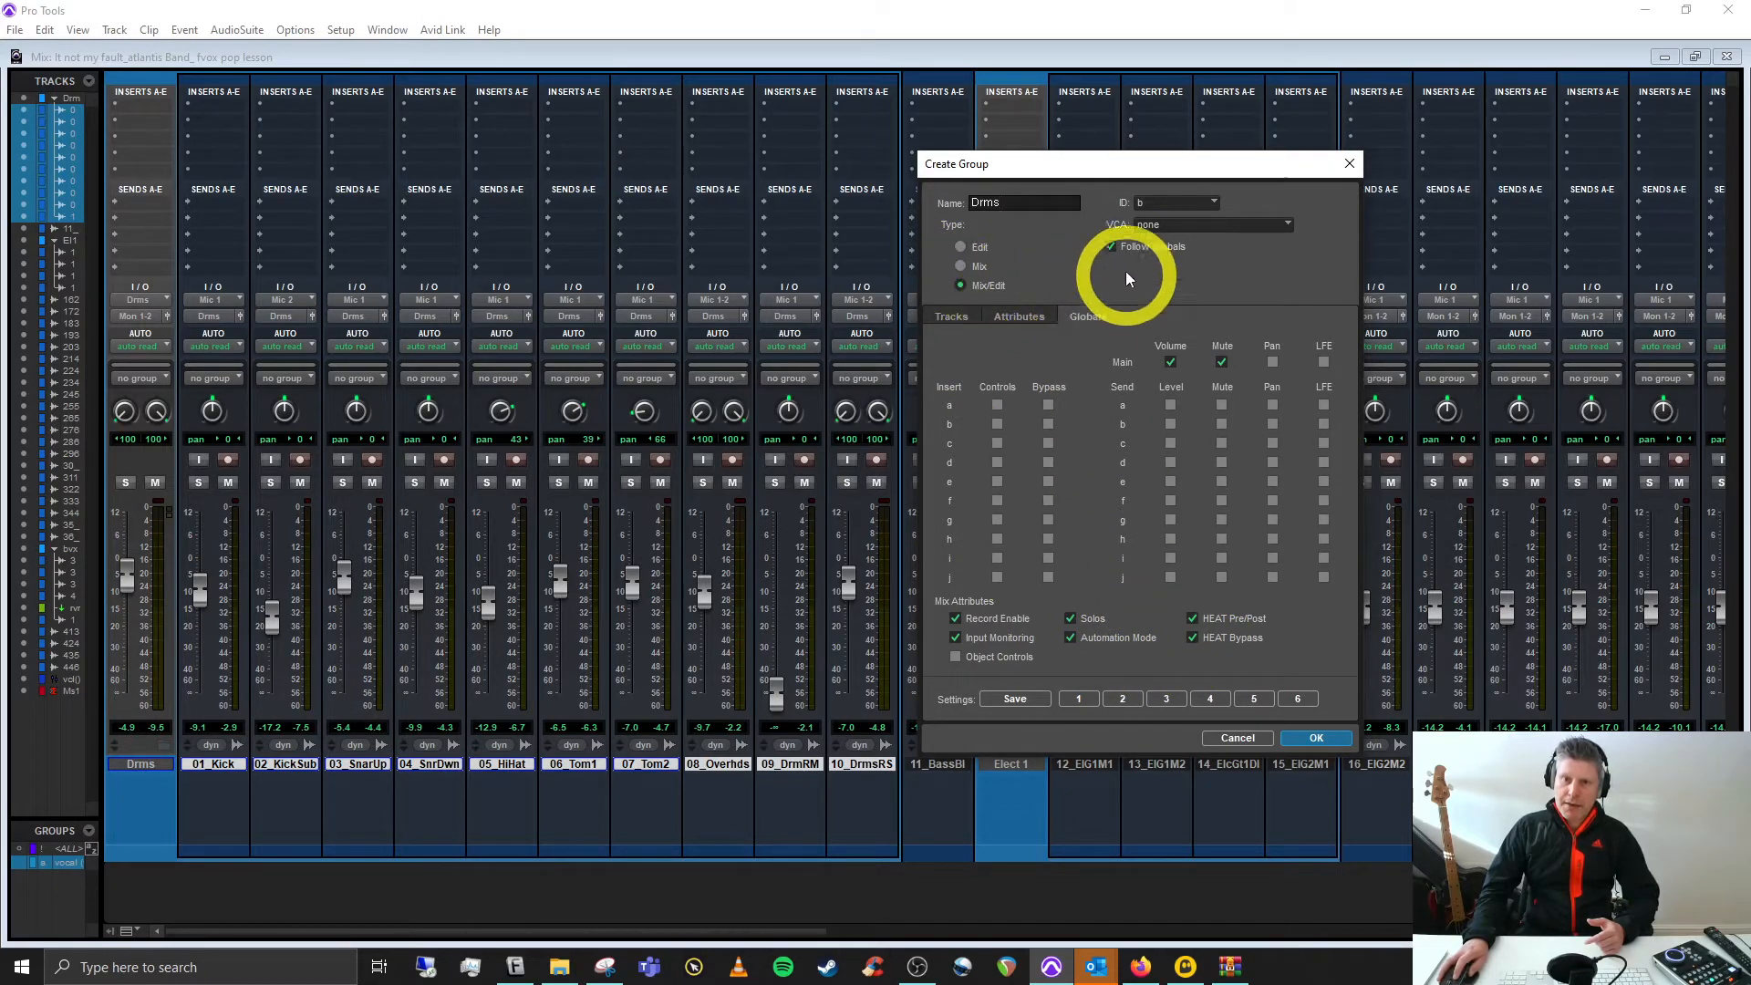
click(1110, 246)
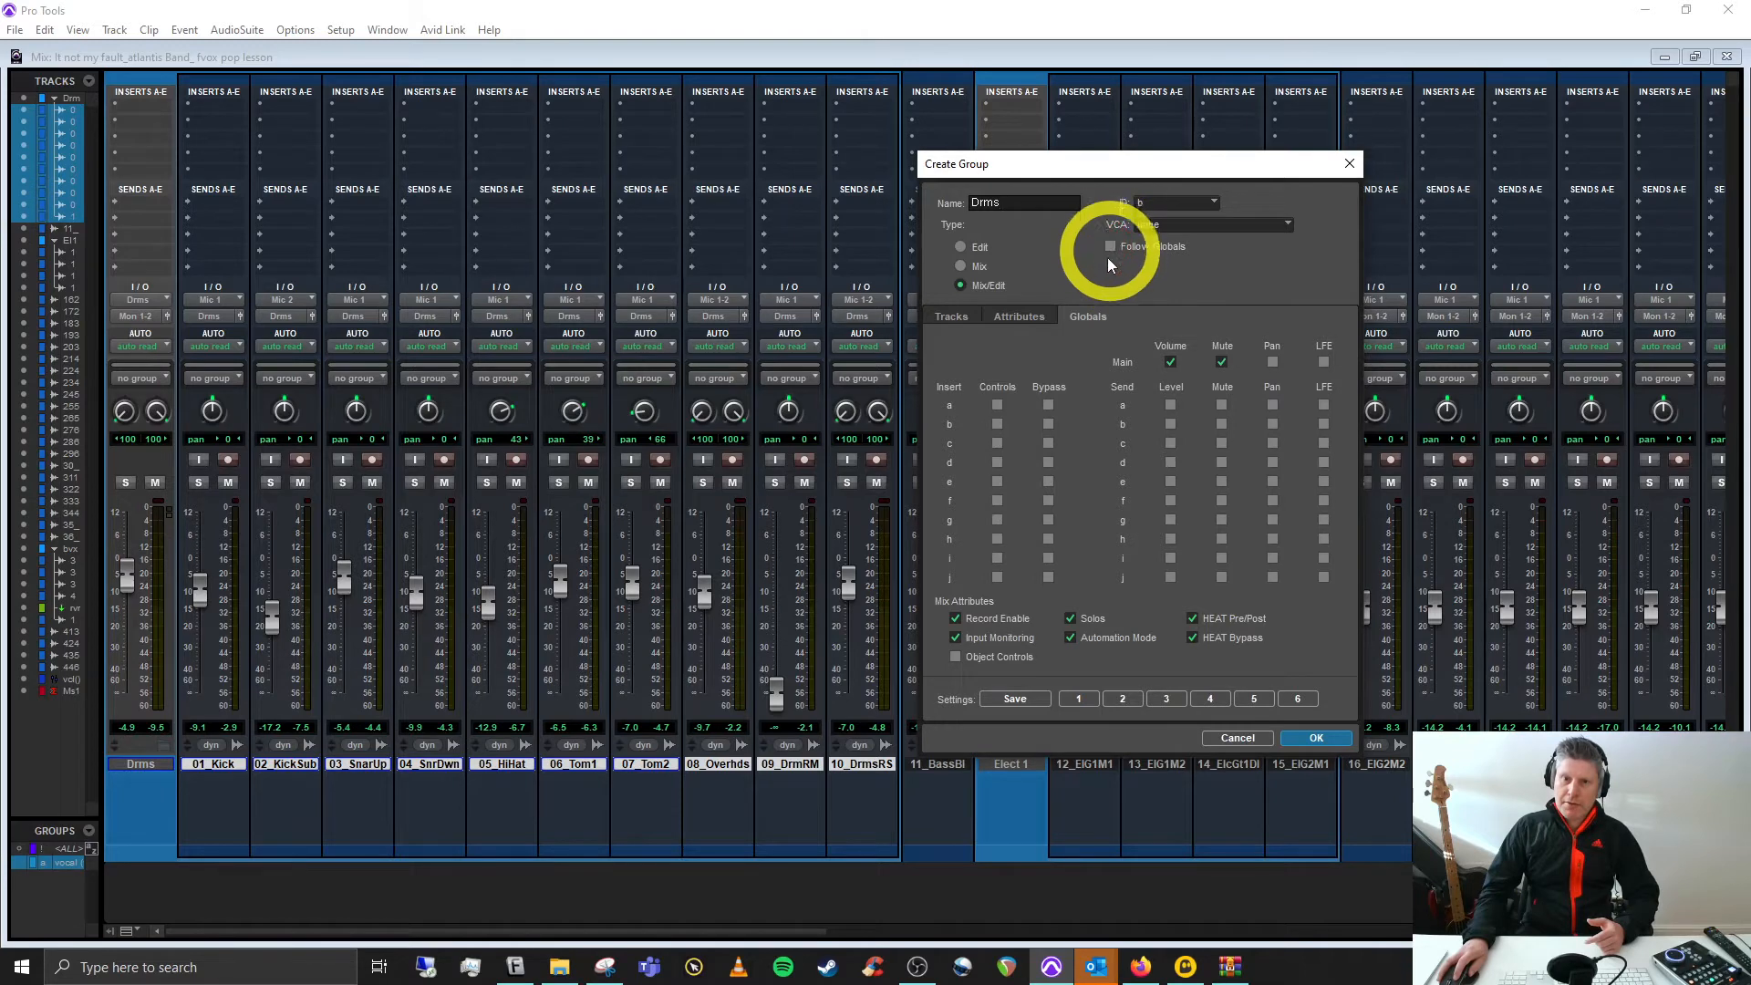
click(1034, 318)
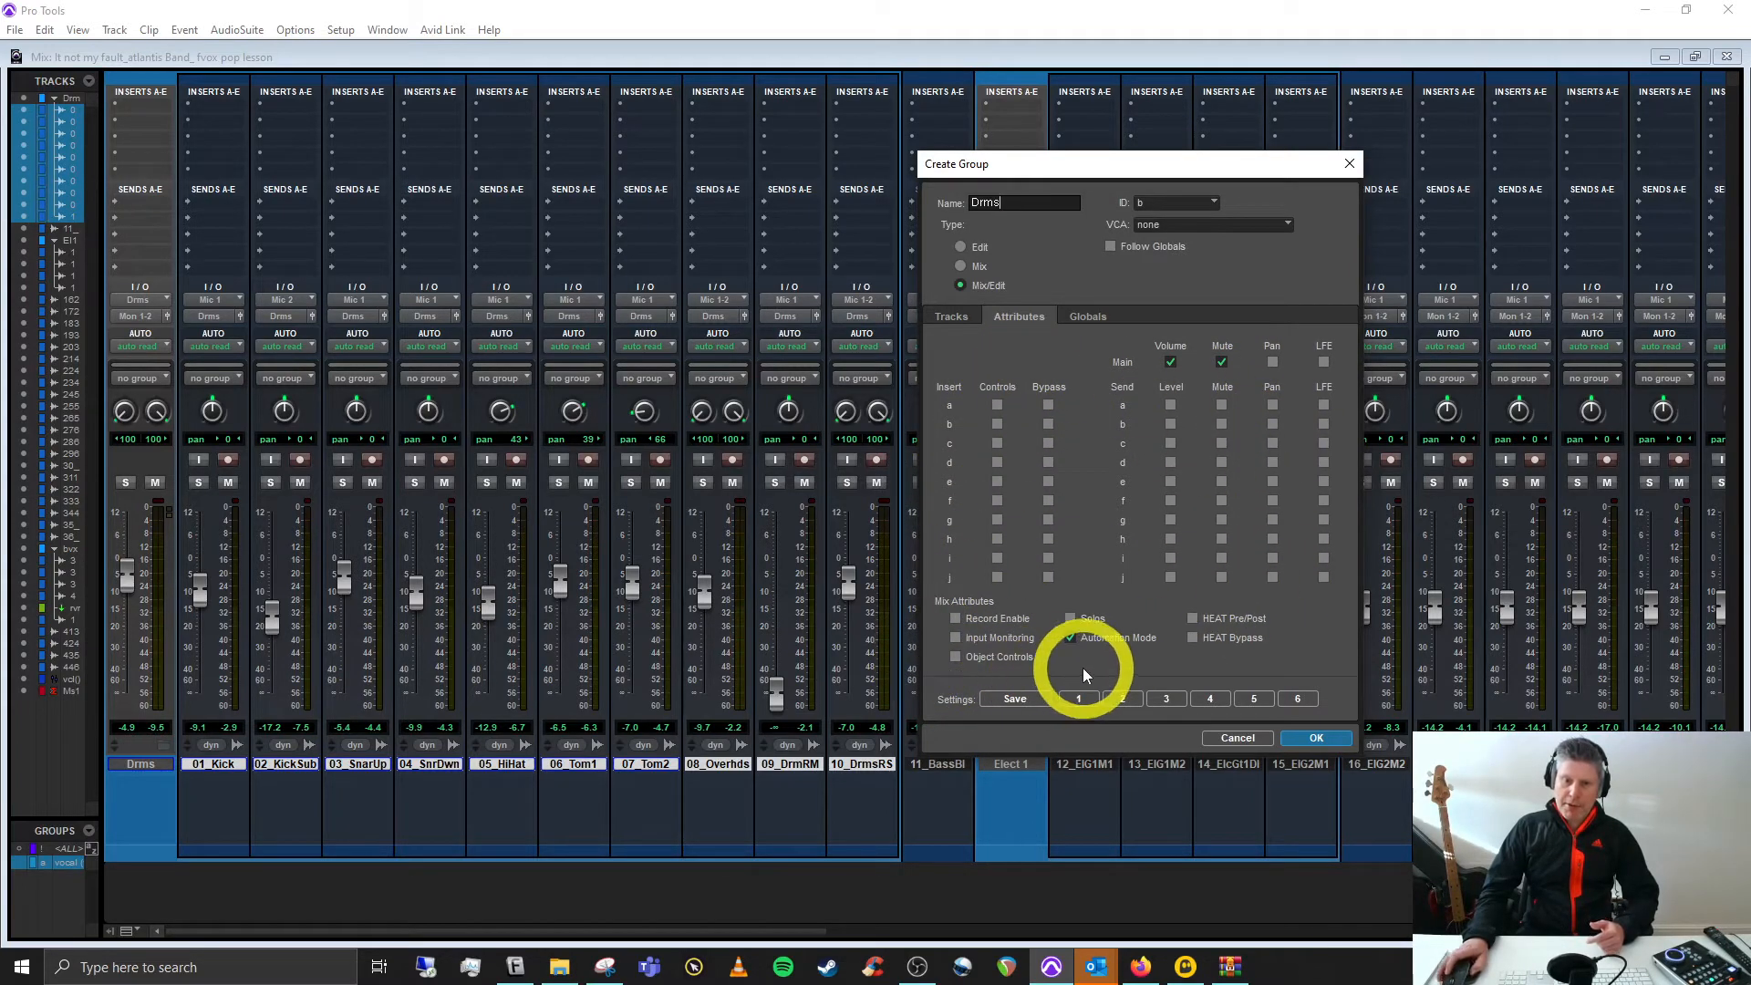
click(1070, 617)
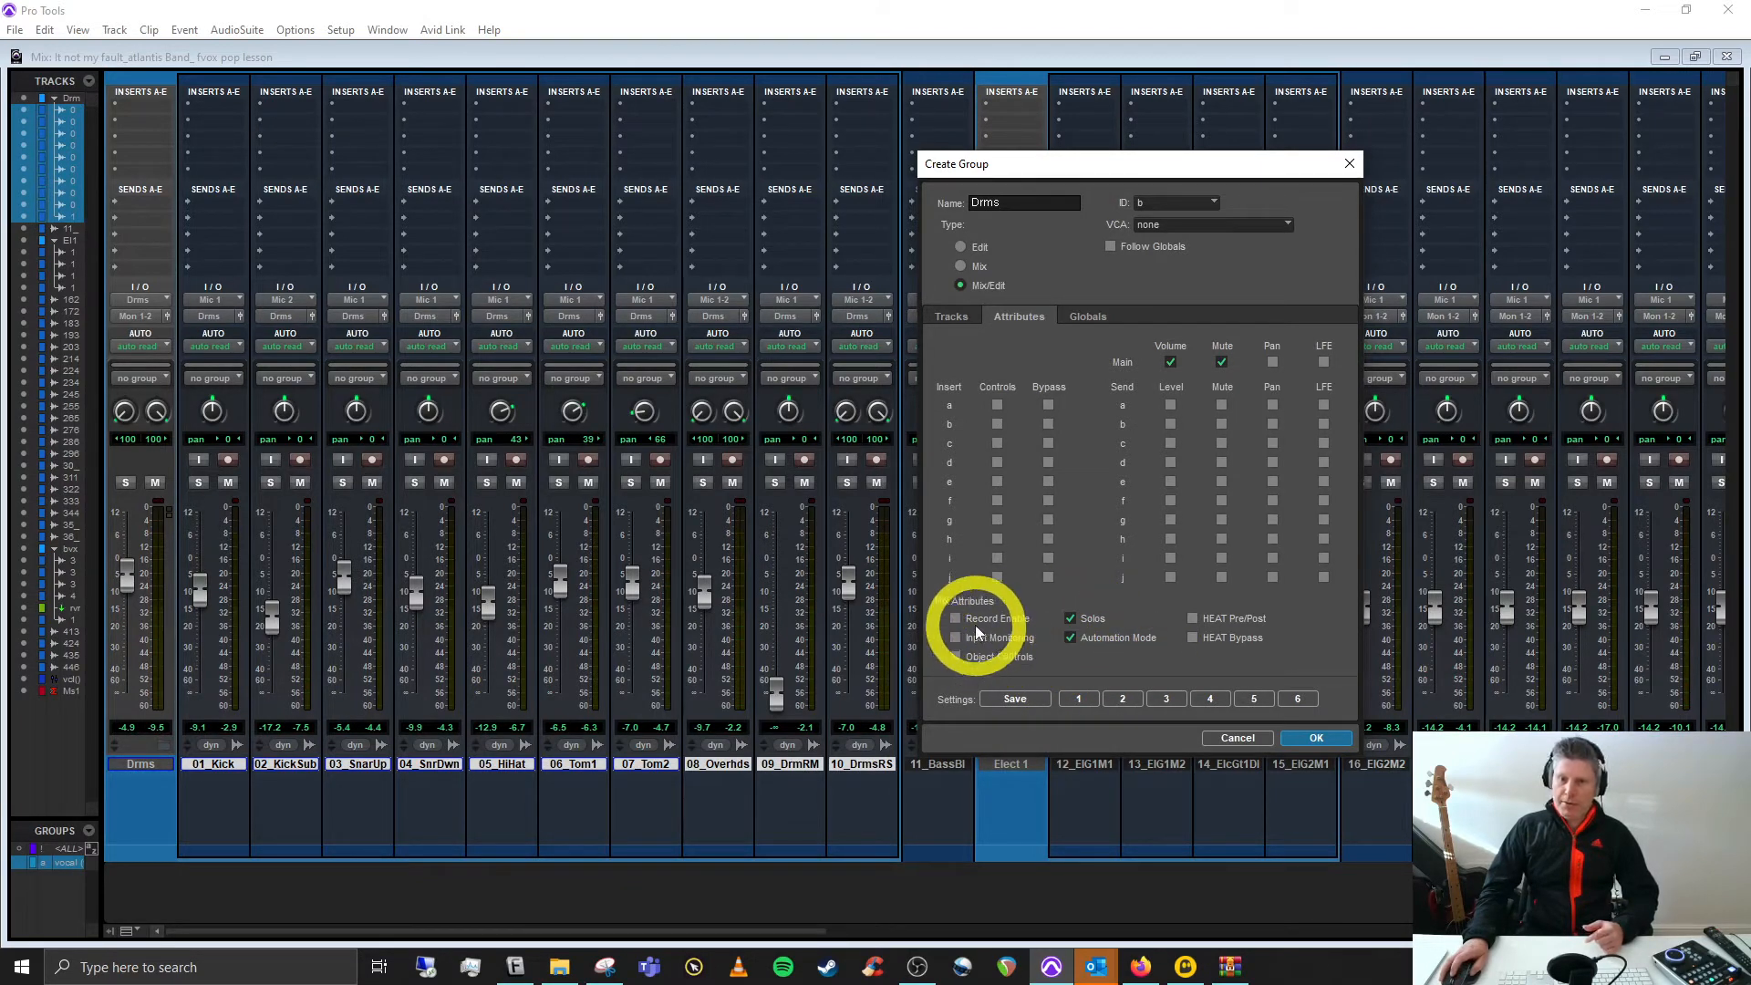
click(1071, 617)
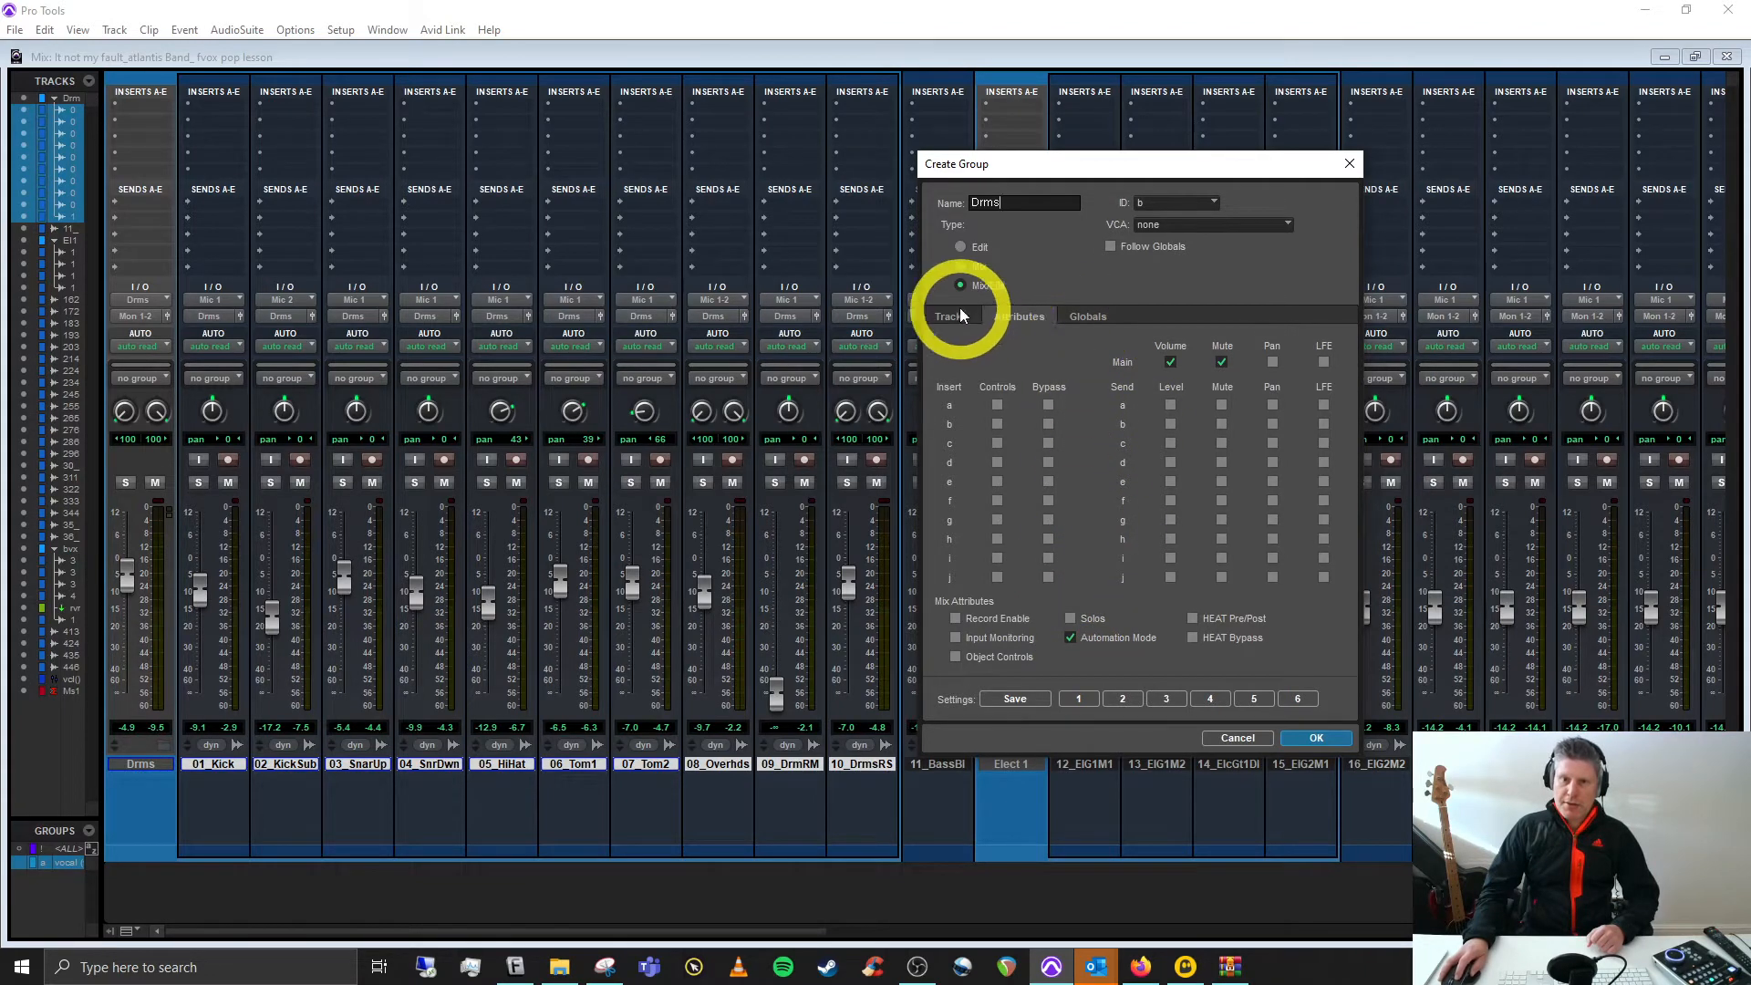
Enable Follow Globals for the group, review the global attributes and create the group
click(1111, 246)
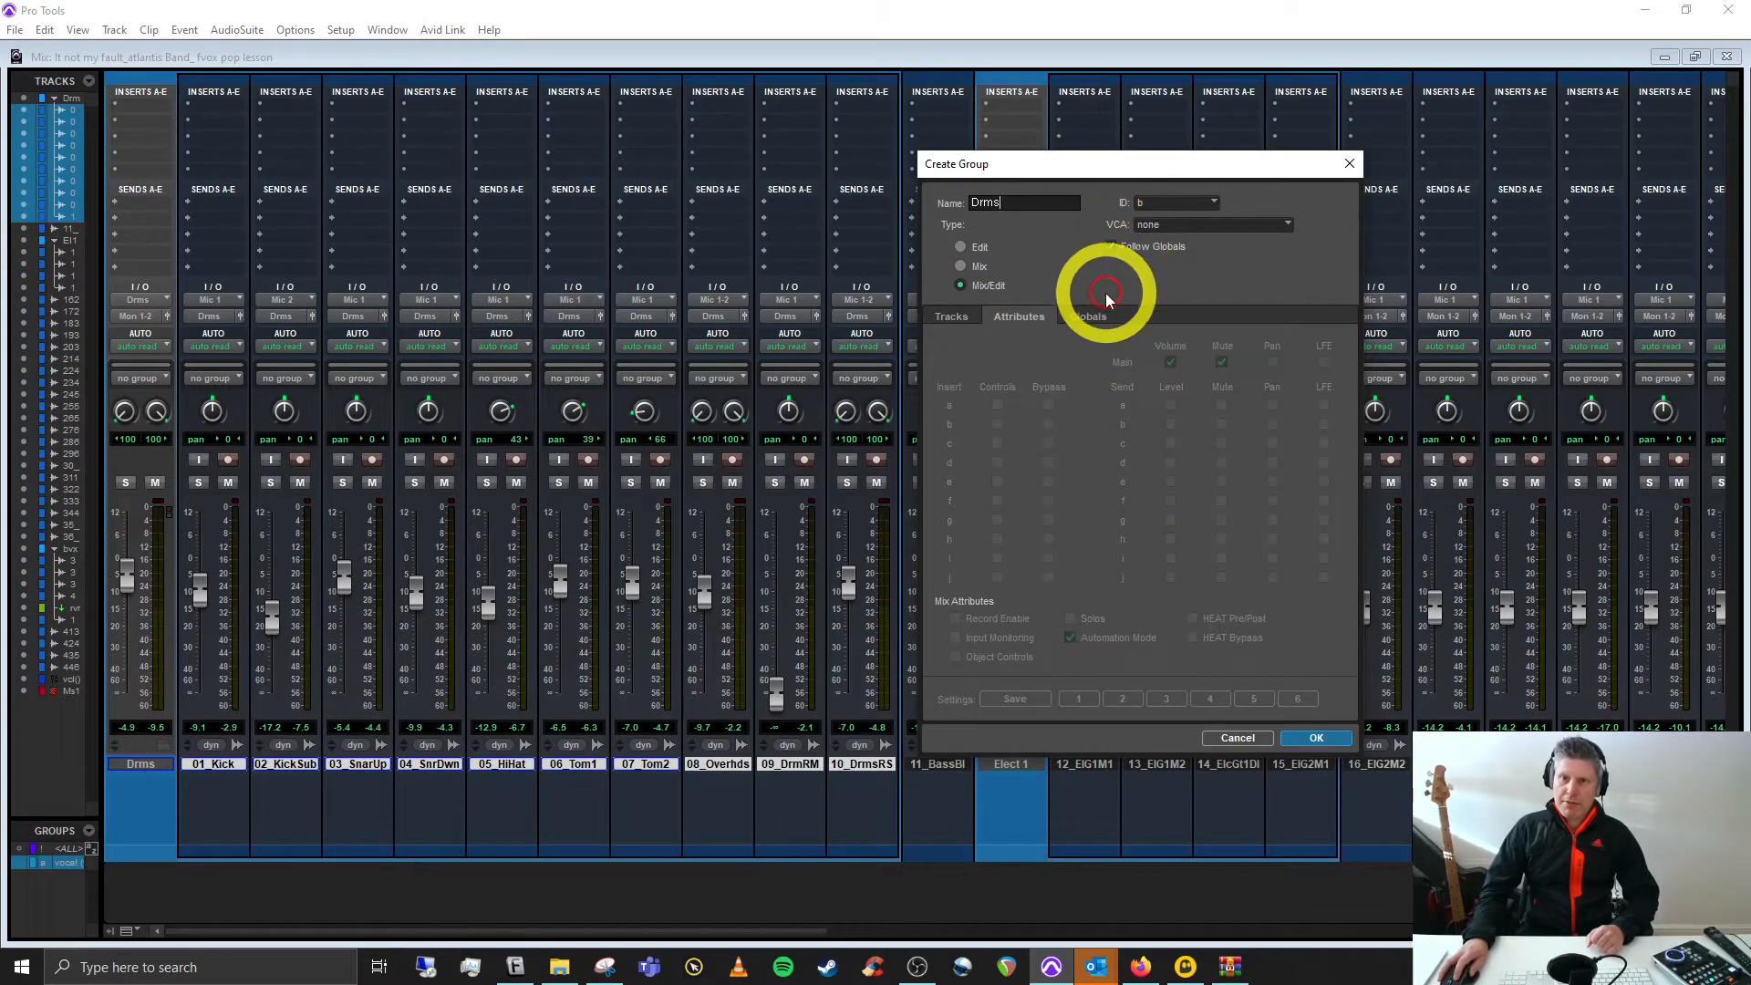
click(1089, 317)
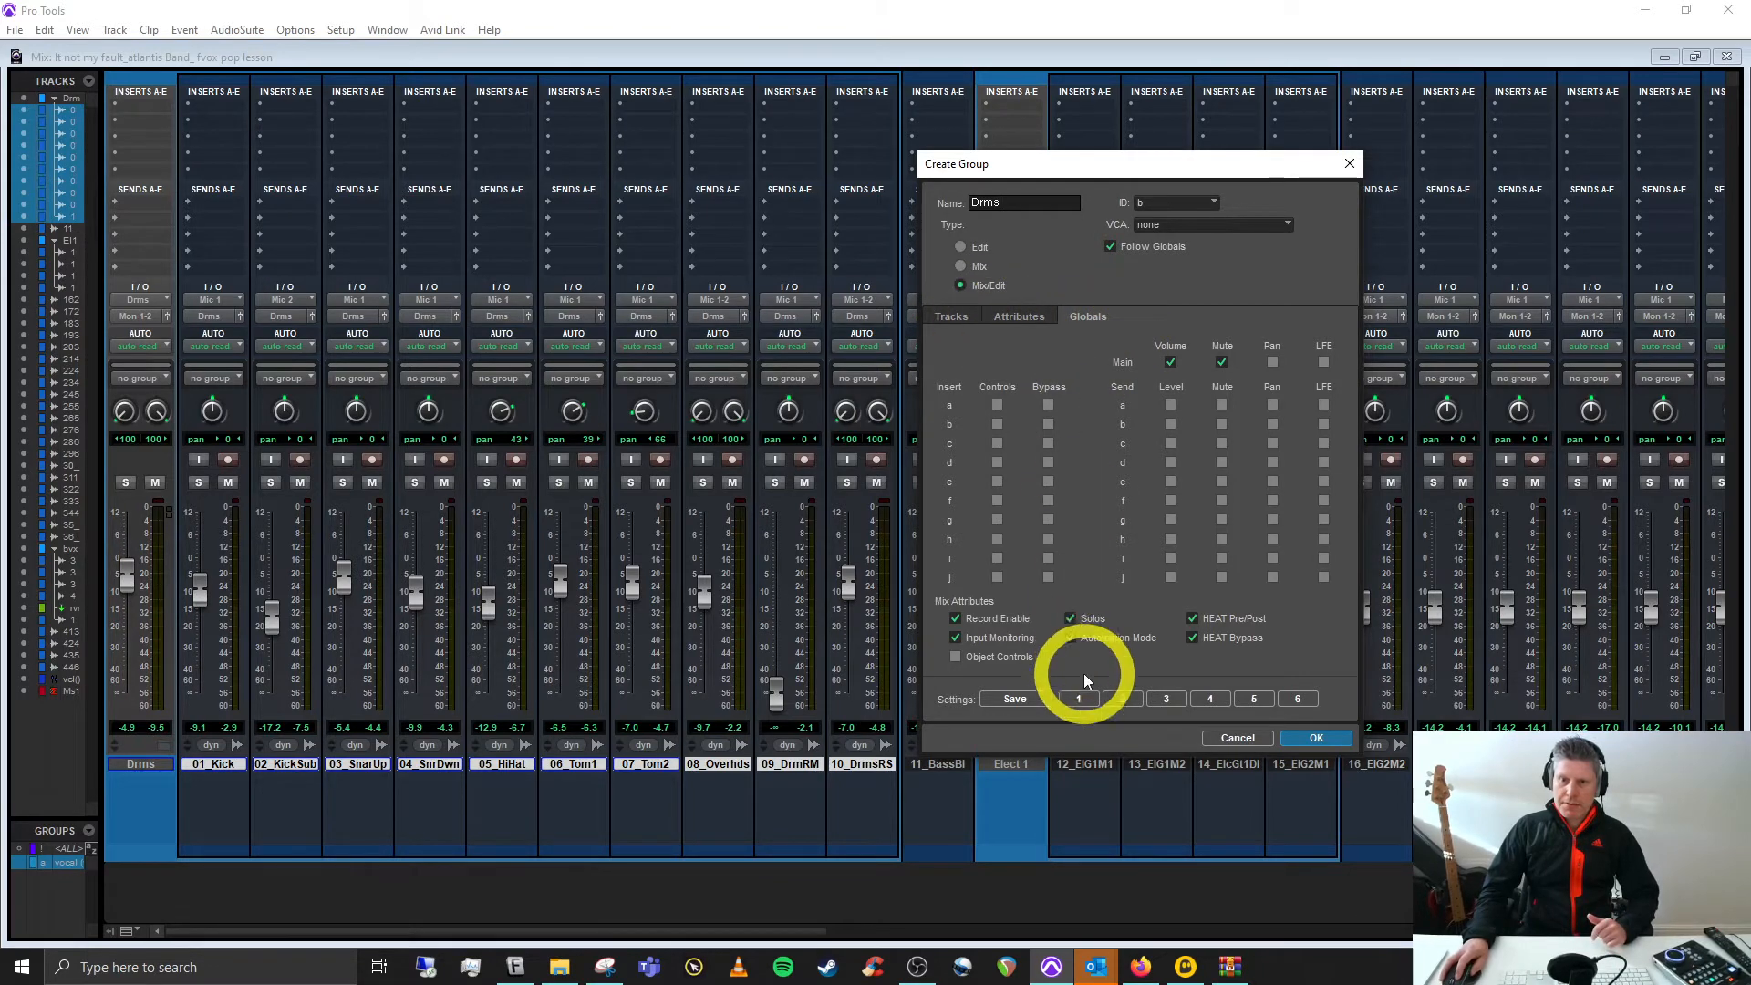
click(1314, 739)
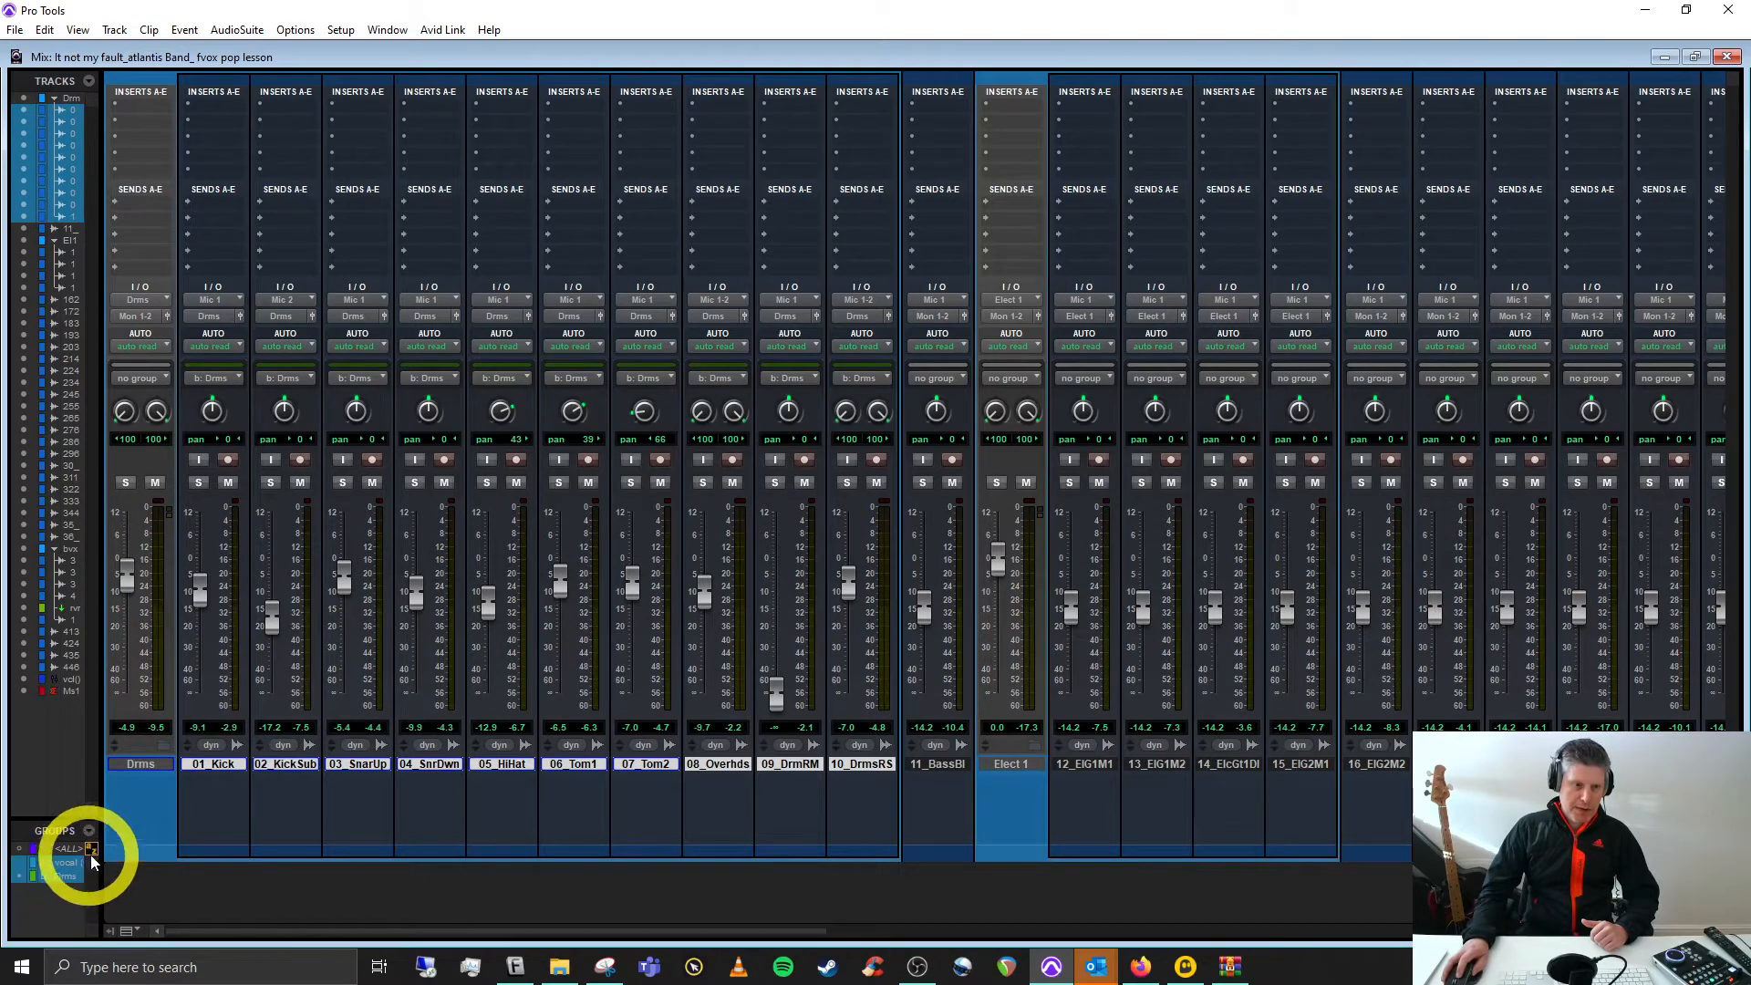
Widen the track and group lists, and lower the grouped drum faders to put 01_Kick at -11.8 dB
drag(100, 862, 155, 859)
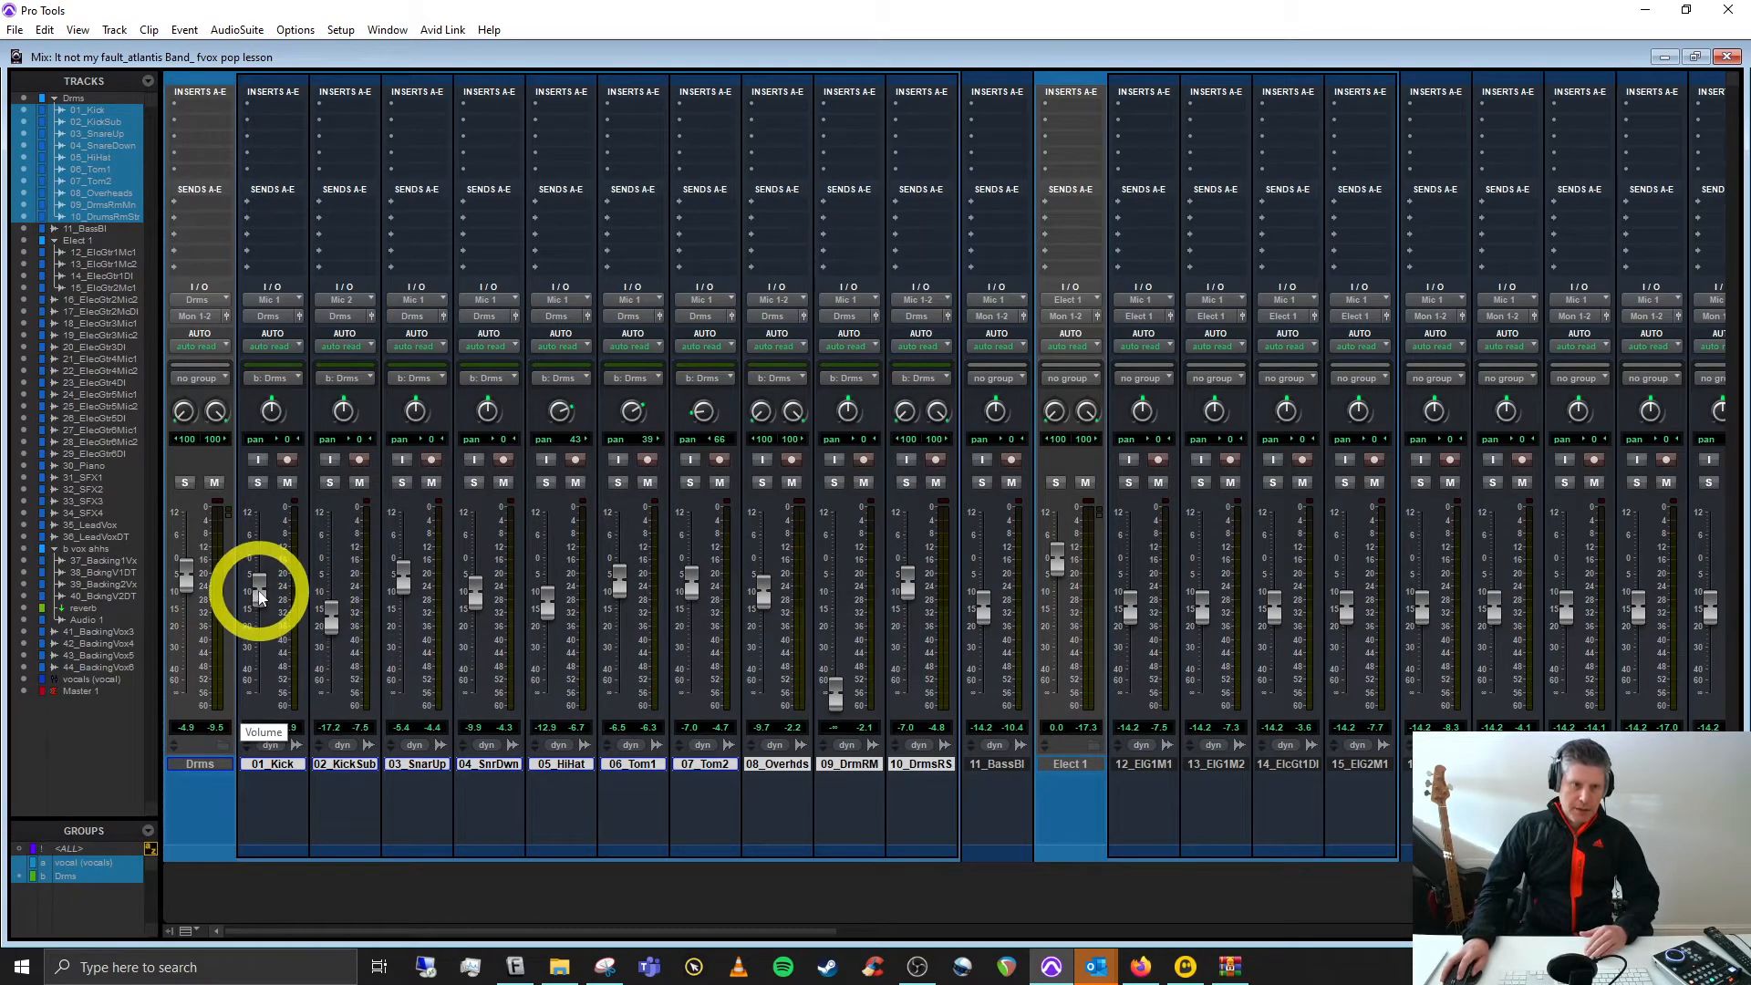
drag(254, 586, 259, 607)
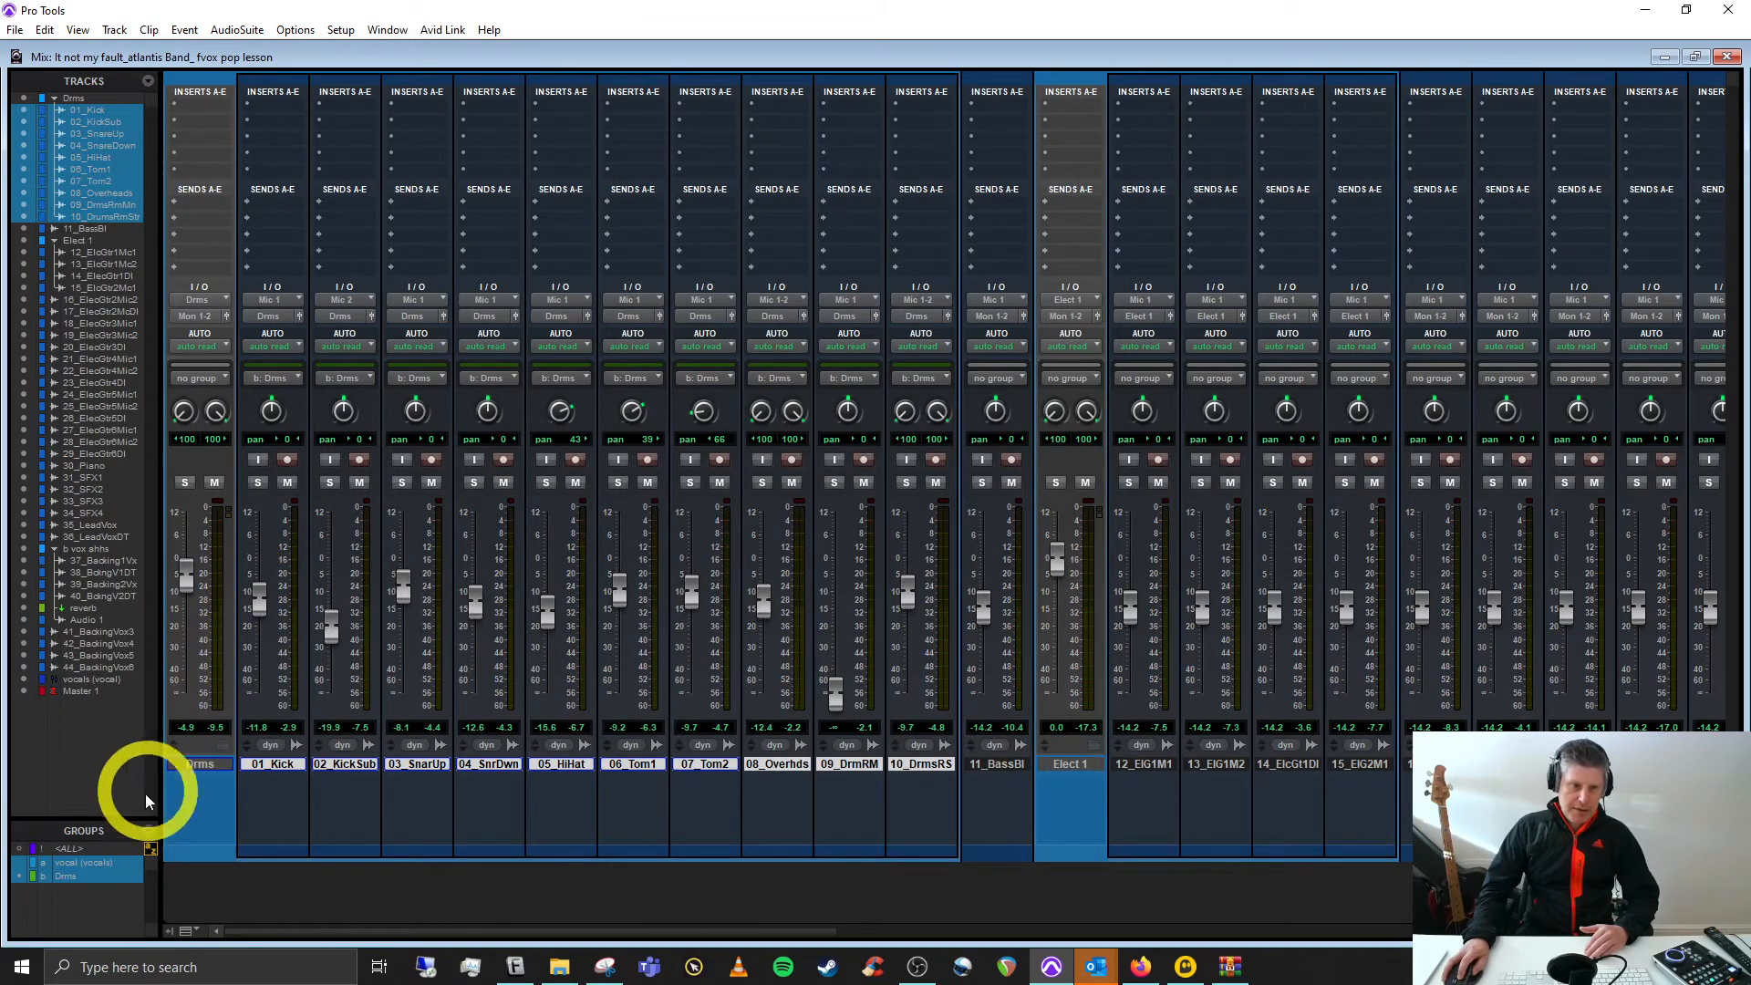
Toggle the Drms group off and on, and lower the grouped drum faders to put 01_Kick at -15.0 dB
click(65, 874)
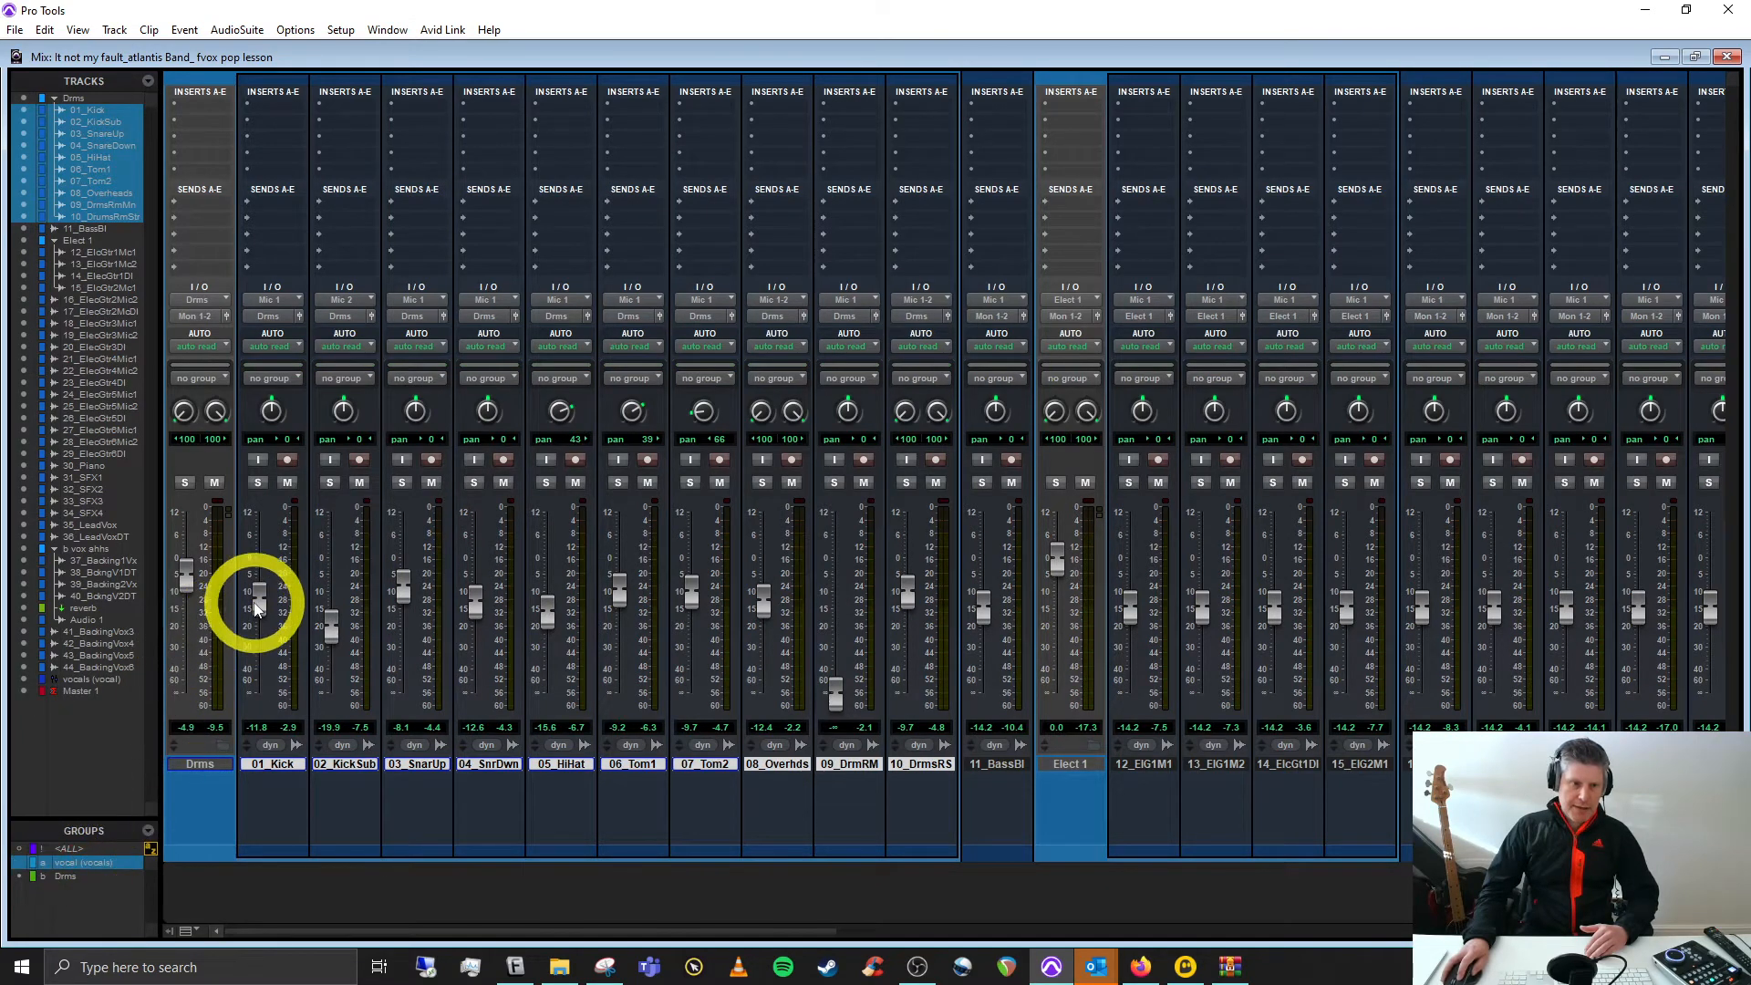
drag(257, 603, 330, 633)
click(68, 873)
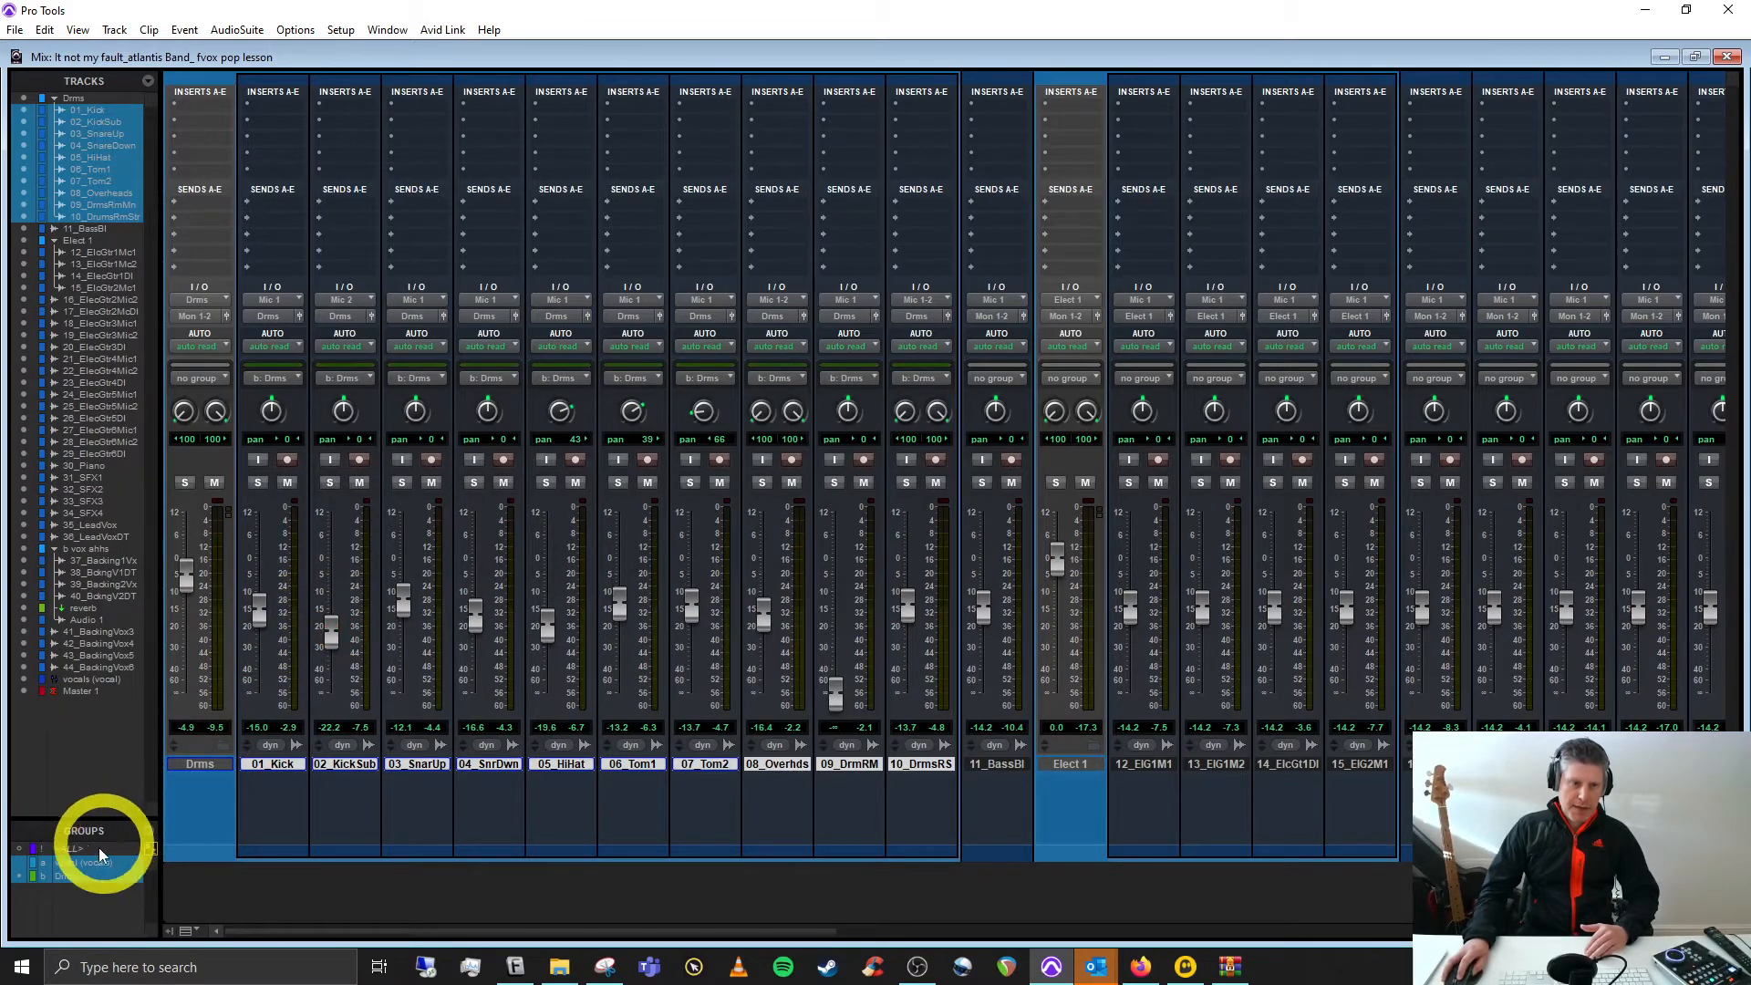
Raise only 02_KickSub to -3.0 dB with the Drms group off, and reactivate the group to lower its faders, bringing 02_KickSub to -6.2 dB
click(68, 874)
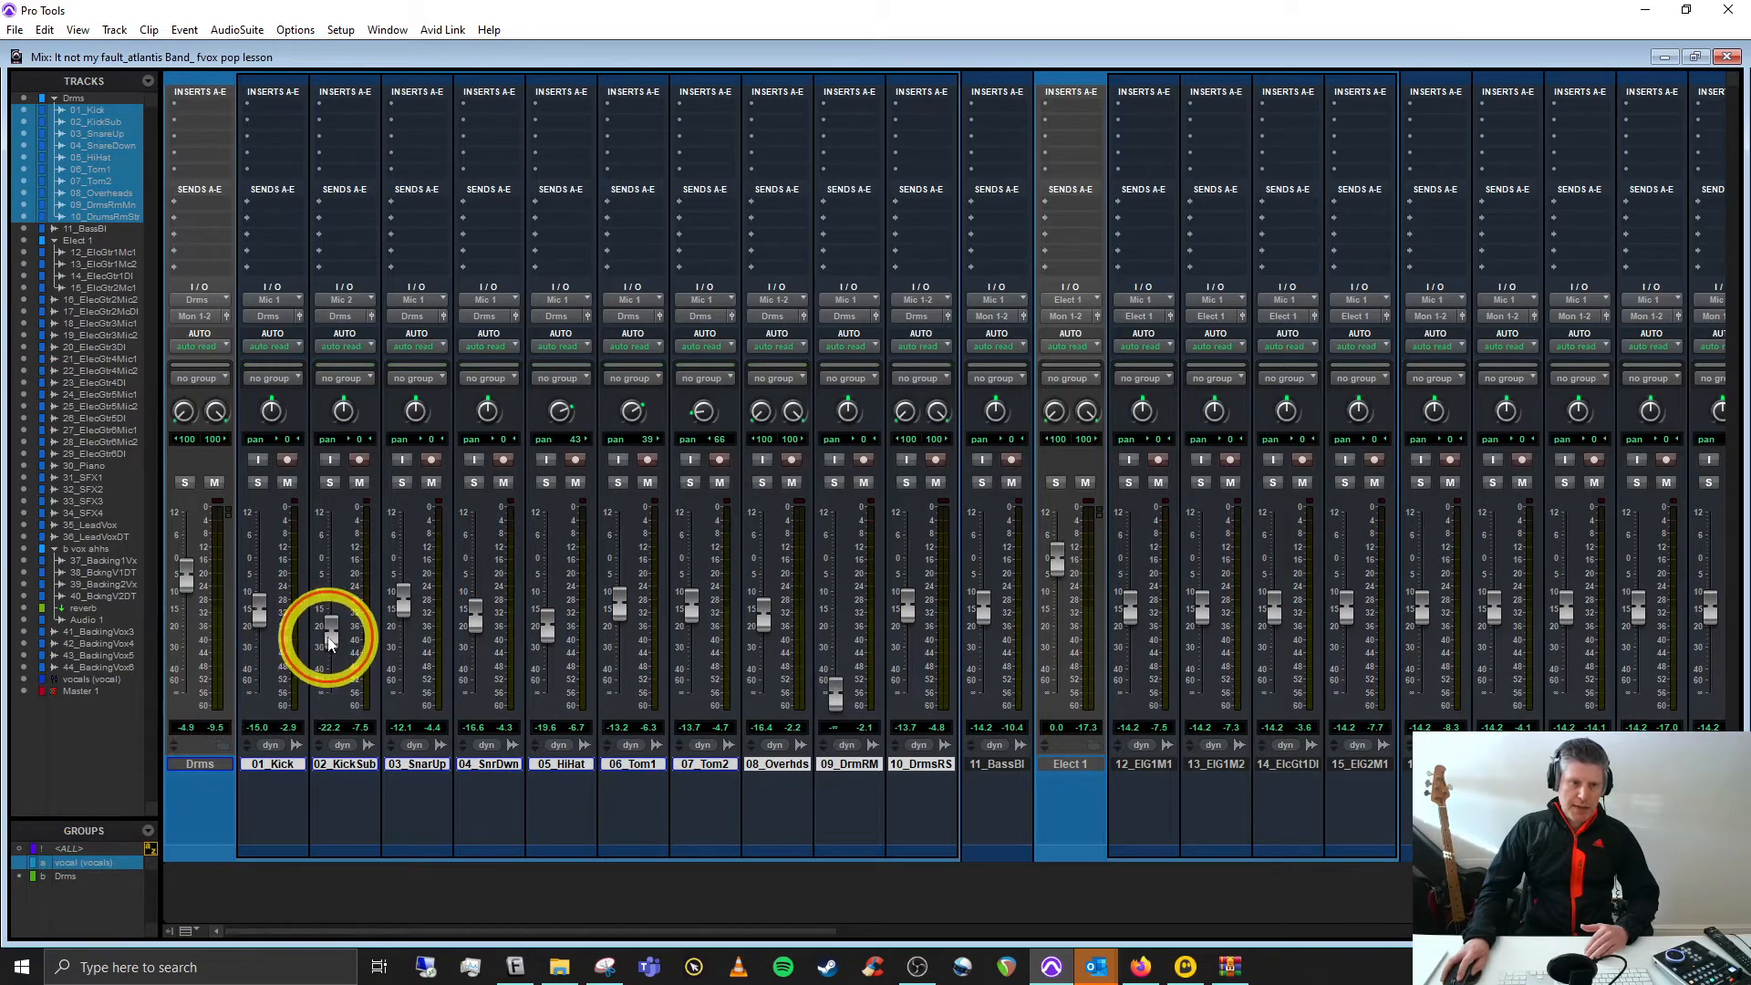
drag(330, 641, 332, 579)
click(67, 875)
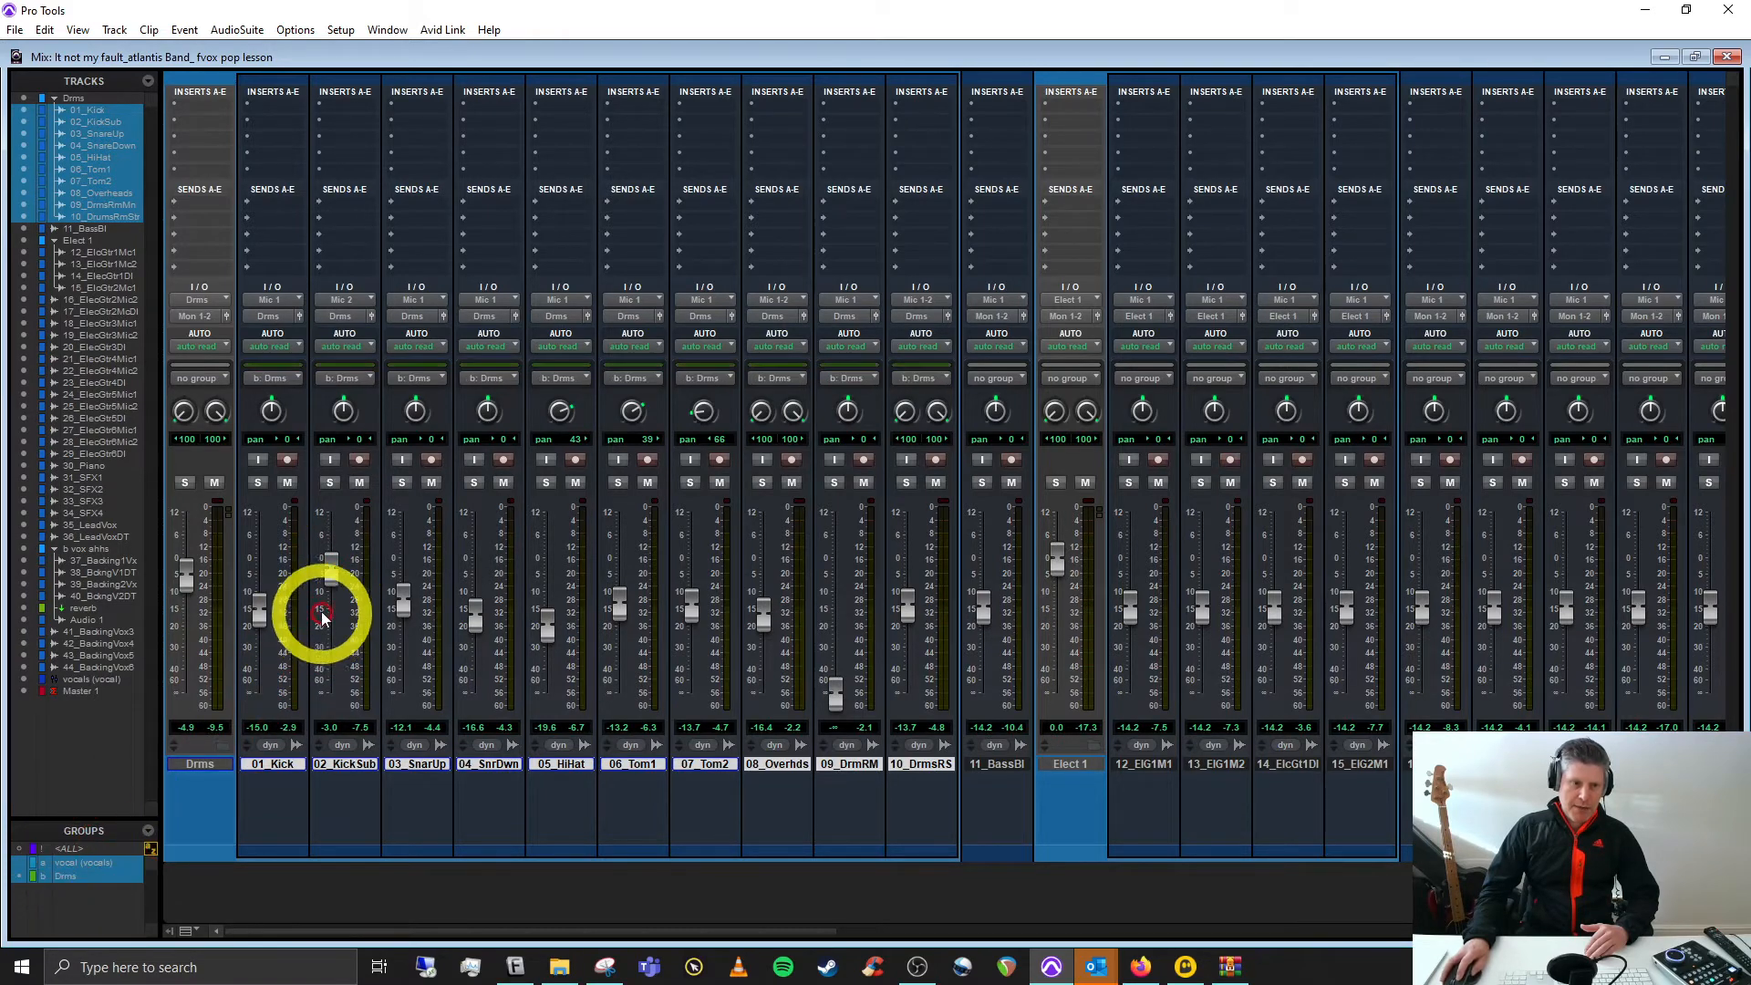
drag(330, 577, 332, 584)
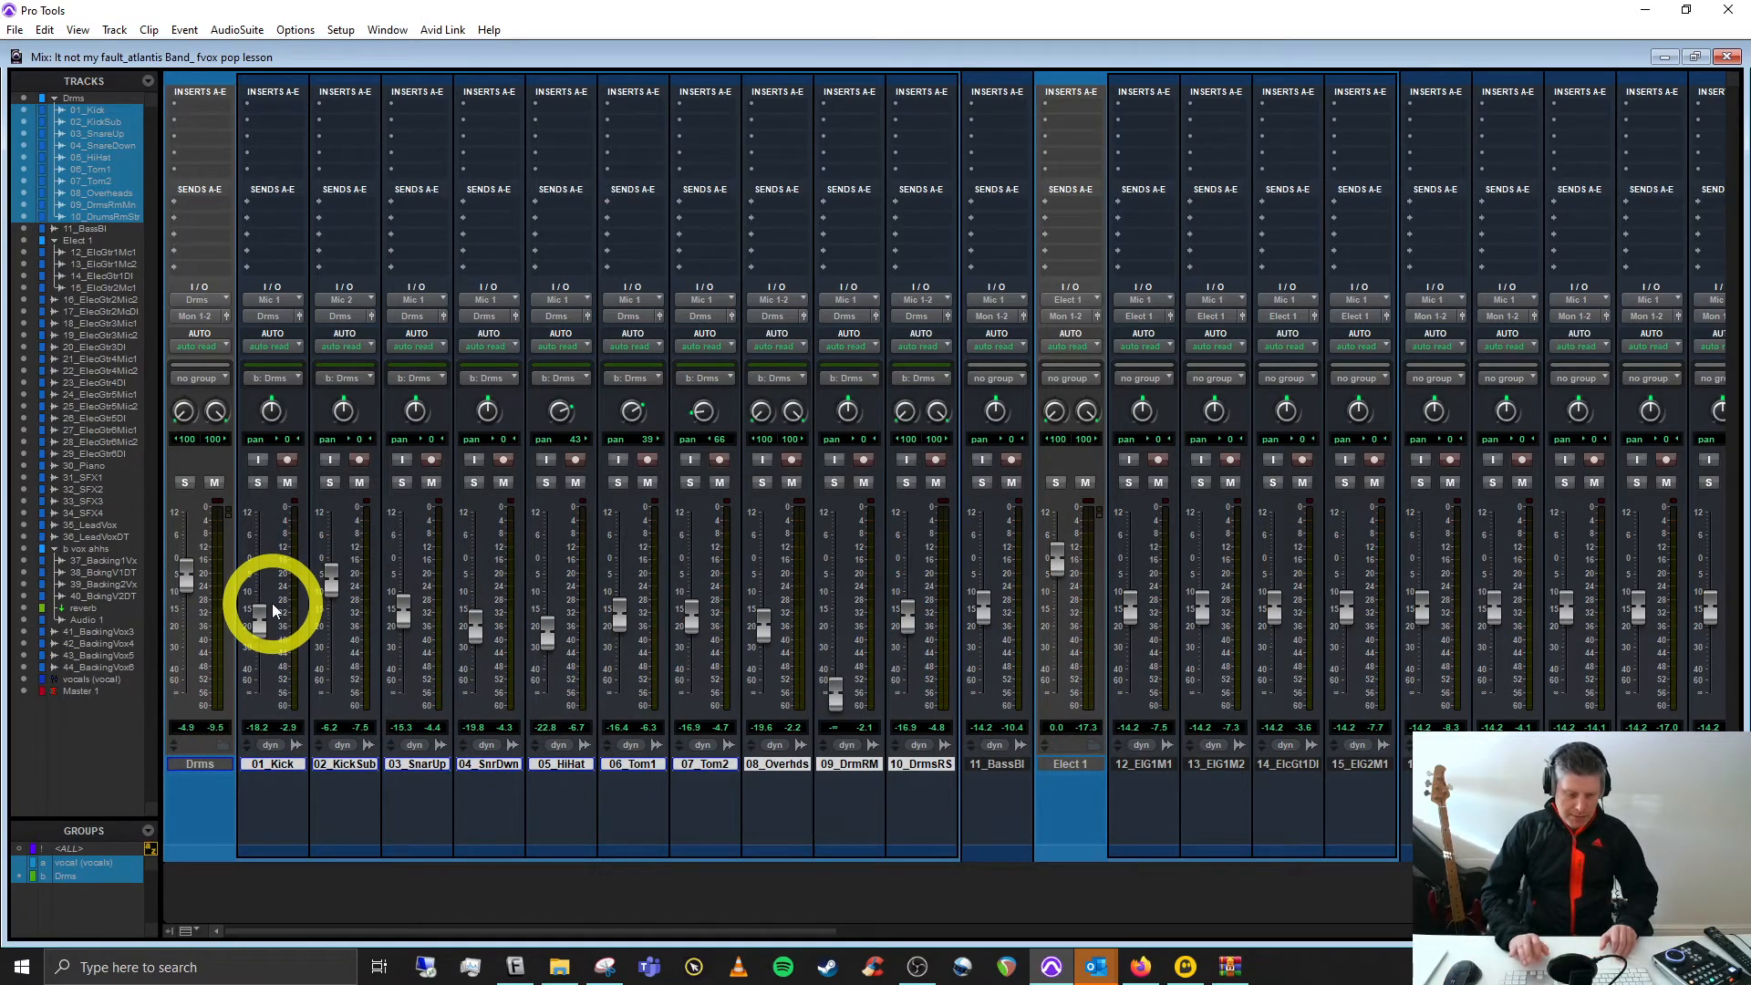
In the Edit window, delete two bars starting at bar 16 across all grouped drum tracks, and undo back through the last group fader move
key(ctrl+equal)
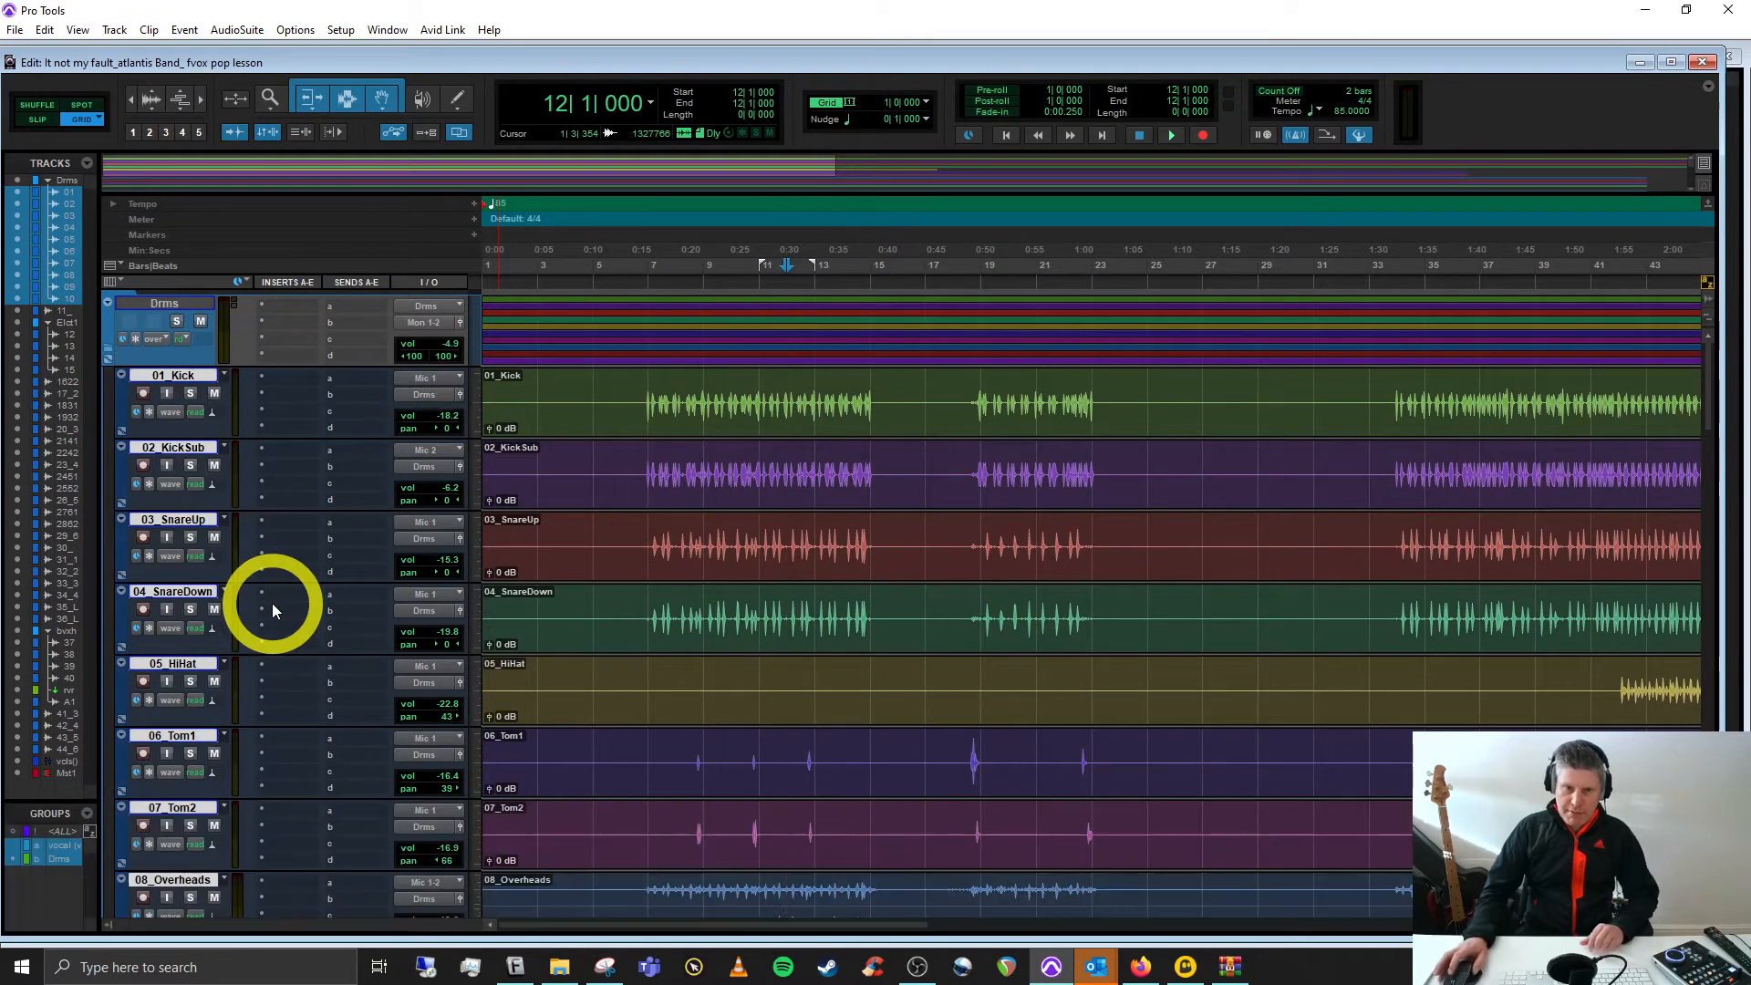
click(910, 533)
drag(899, 532, 938, 535)
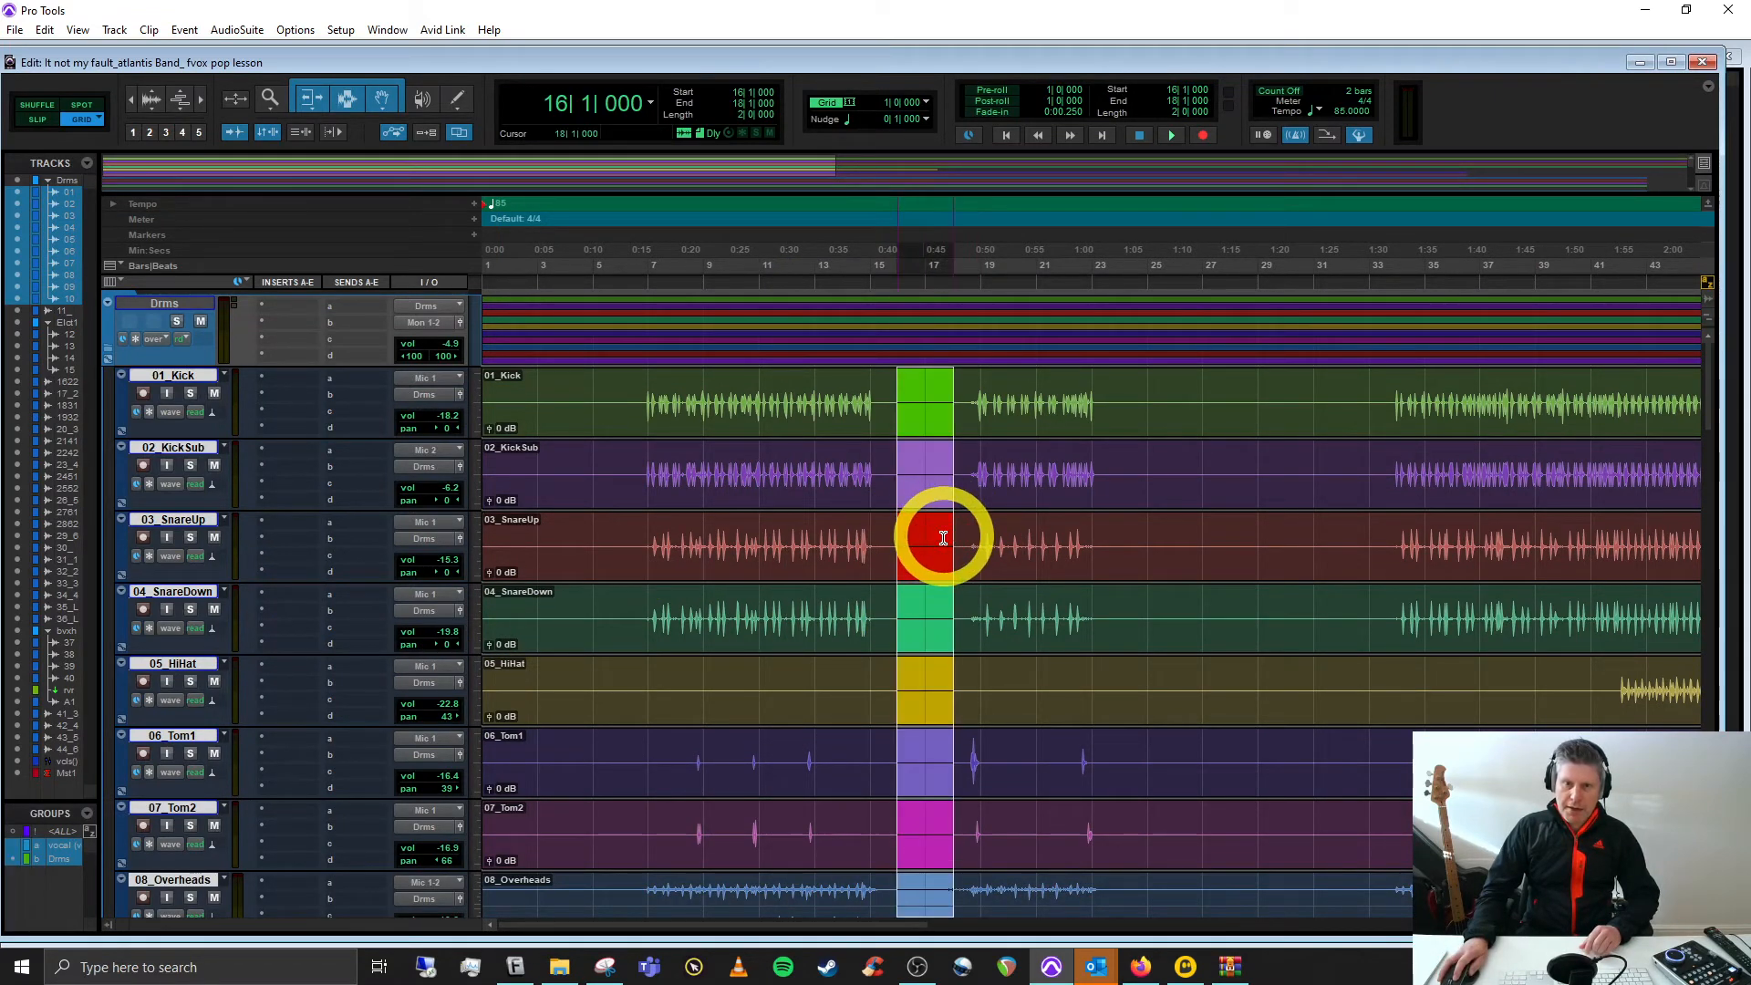
key(Delete)
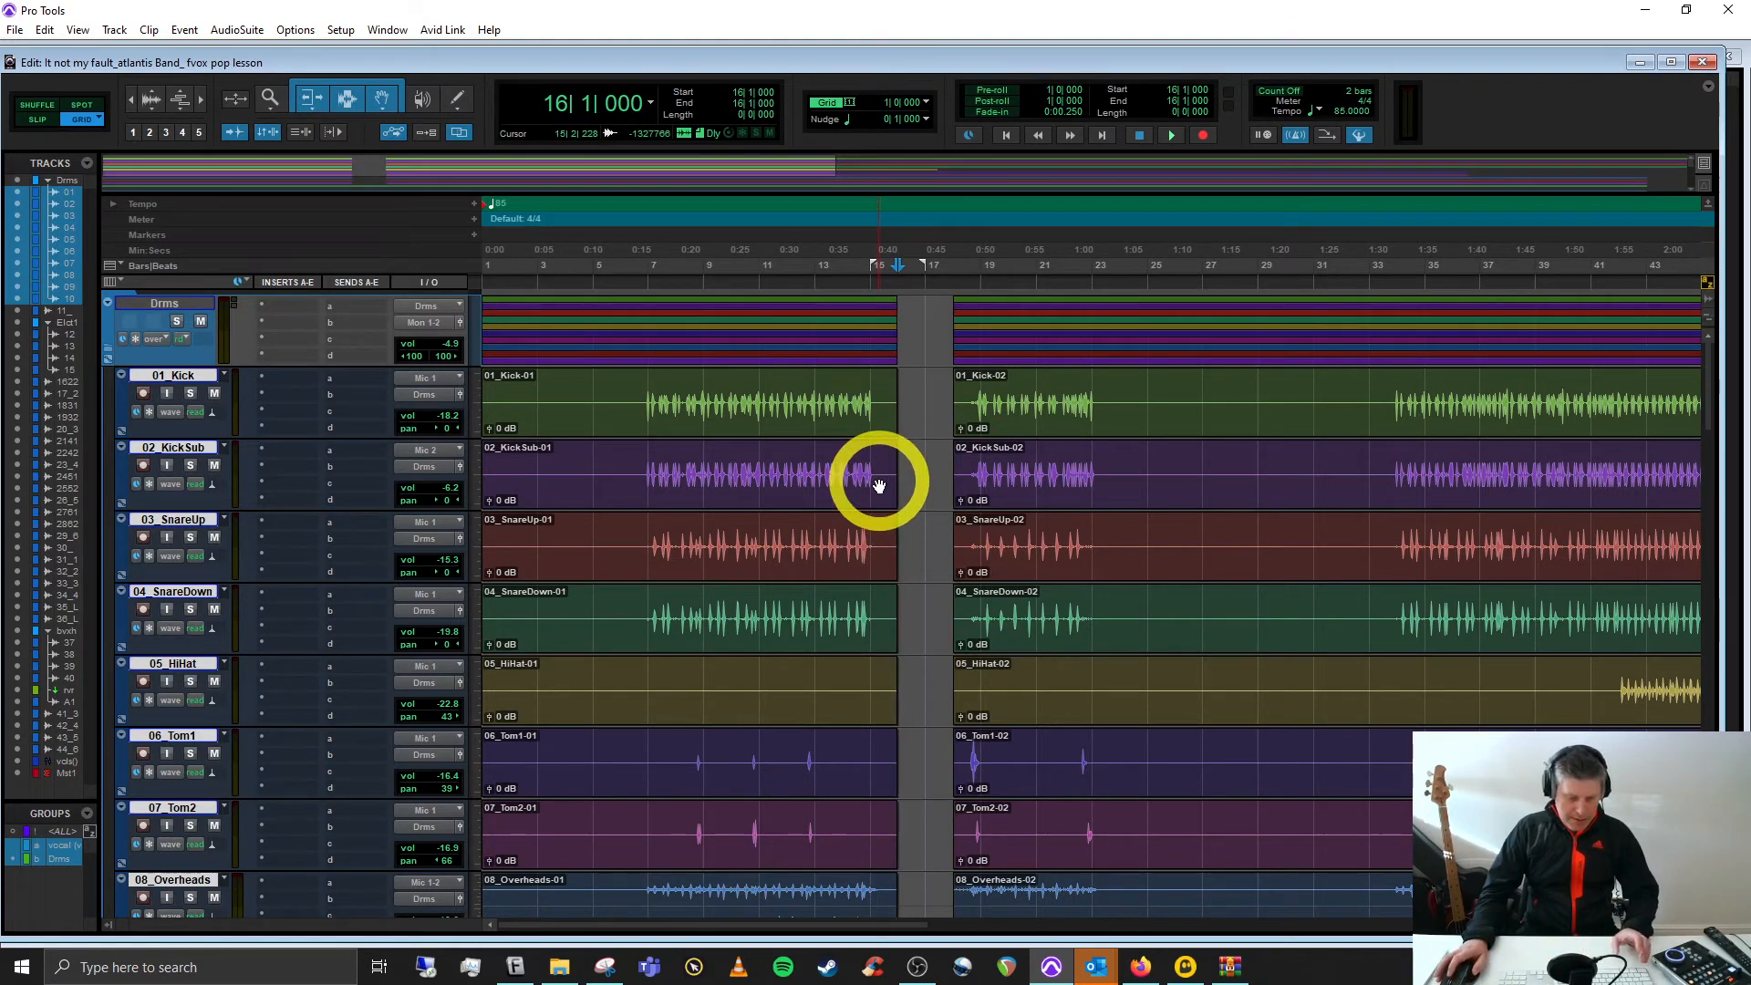
key(ctrl+z)
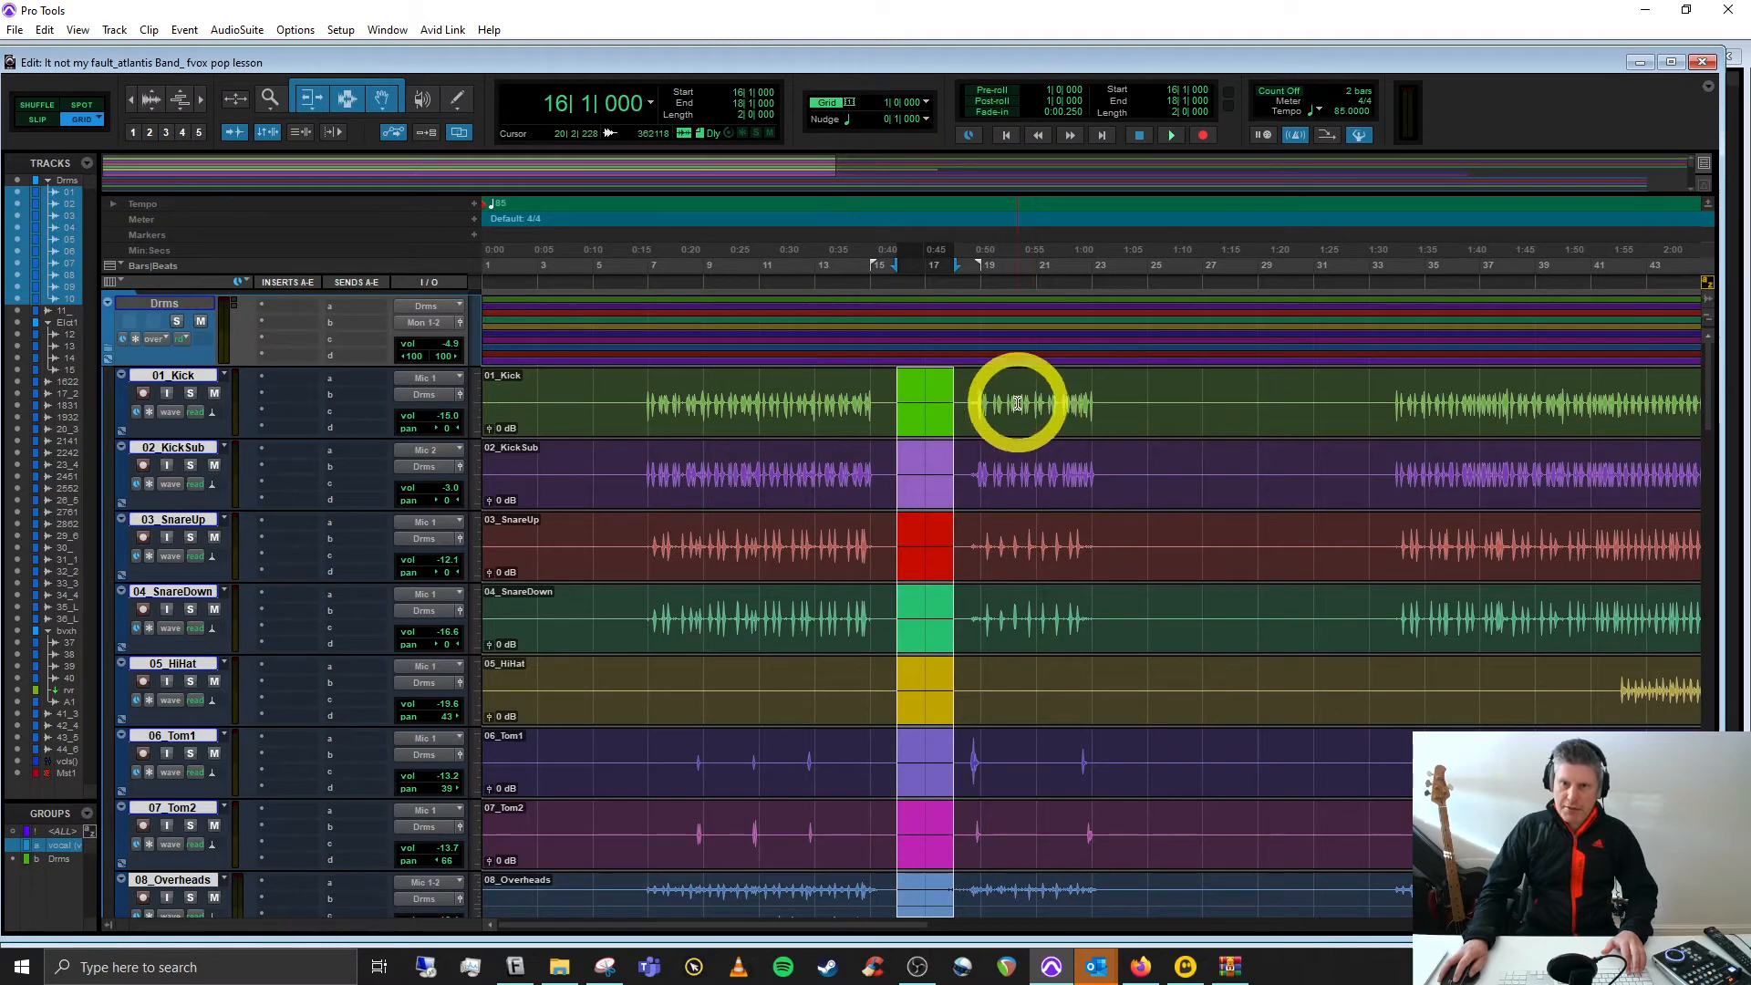
With the Drms group inactive, make selections on 01_Kick and 03_SnareUp individually, and reactivate the group
drag(974, 400, 907, 401)
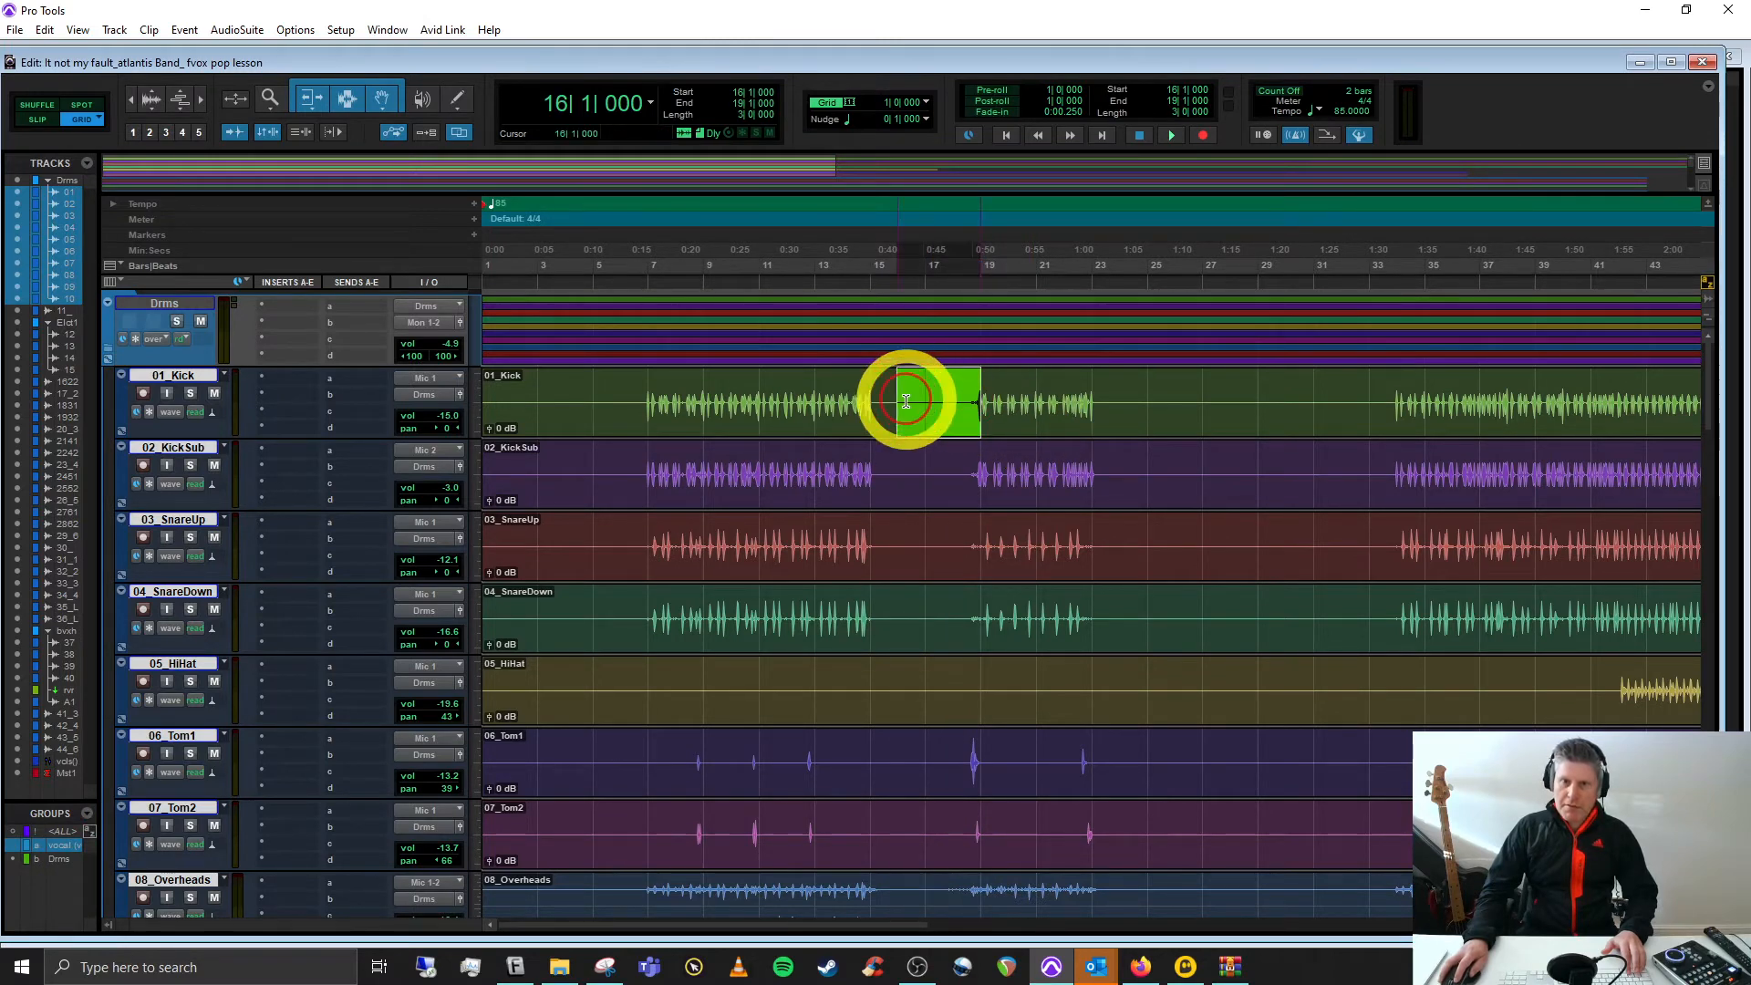
click(1012, 570)
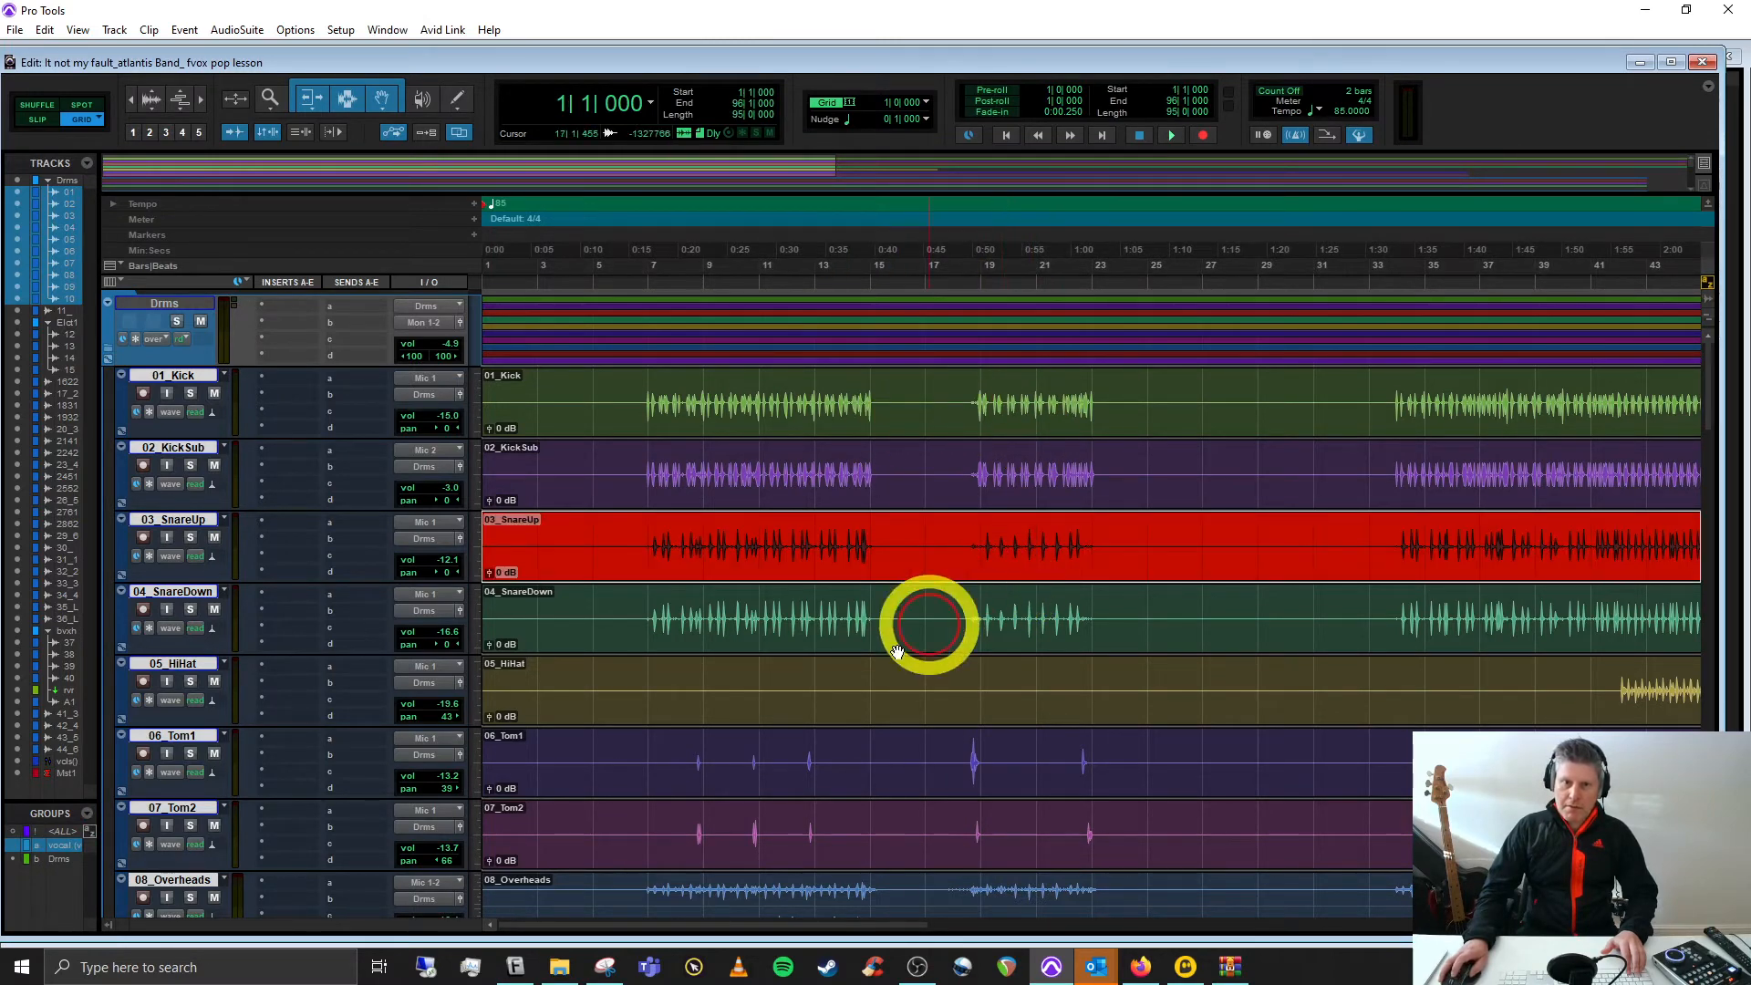
click(55, 859)
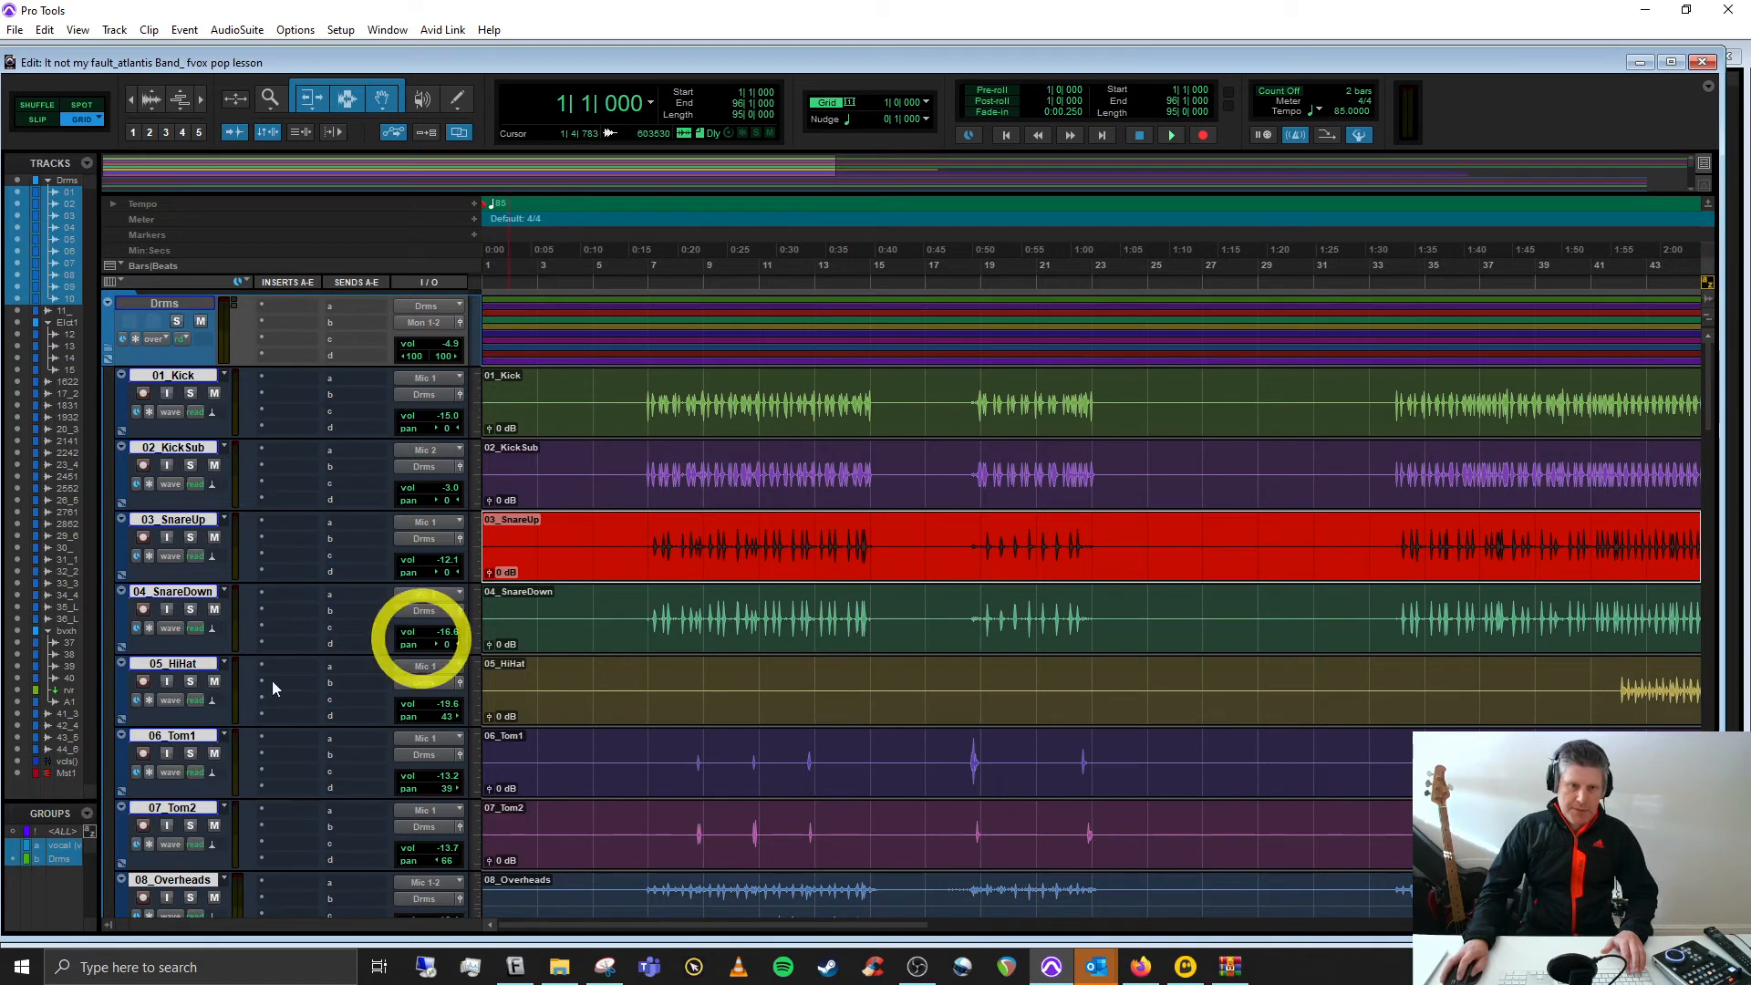
Examine the group management commands and the display choices for edit, mix or all groups, leaving the current display choice
click(88, 813)
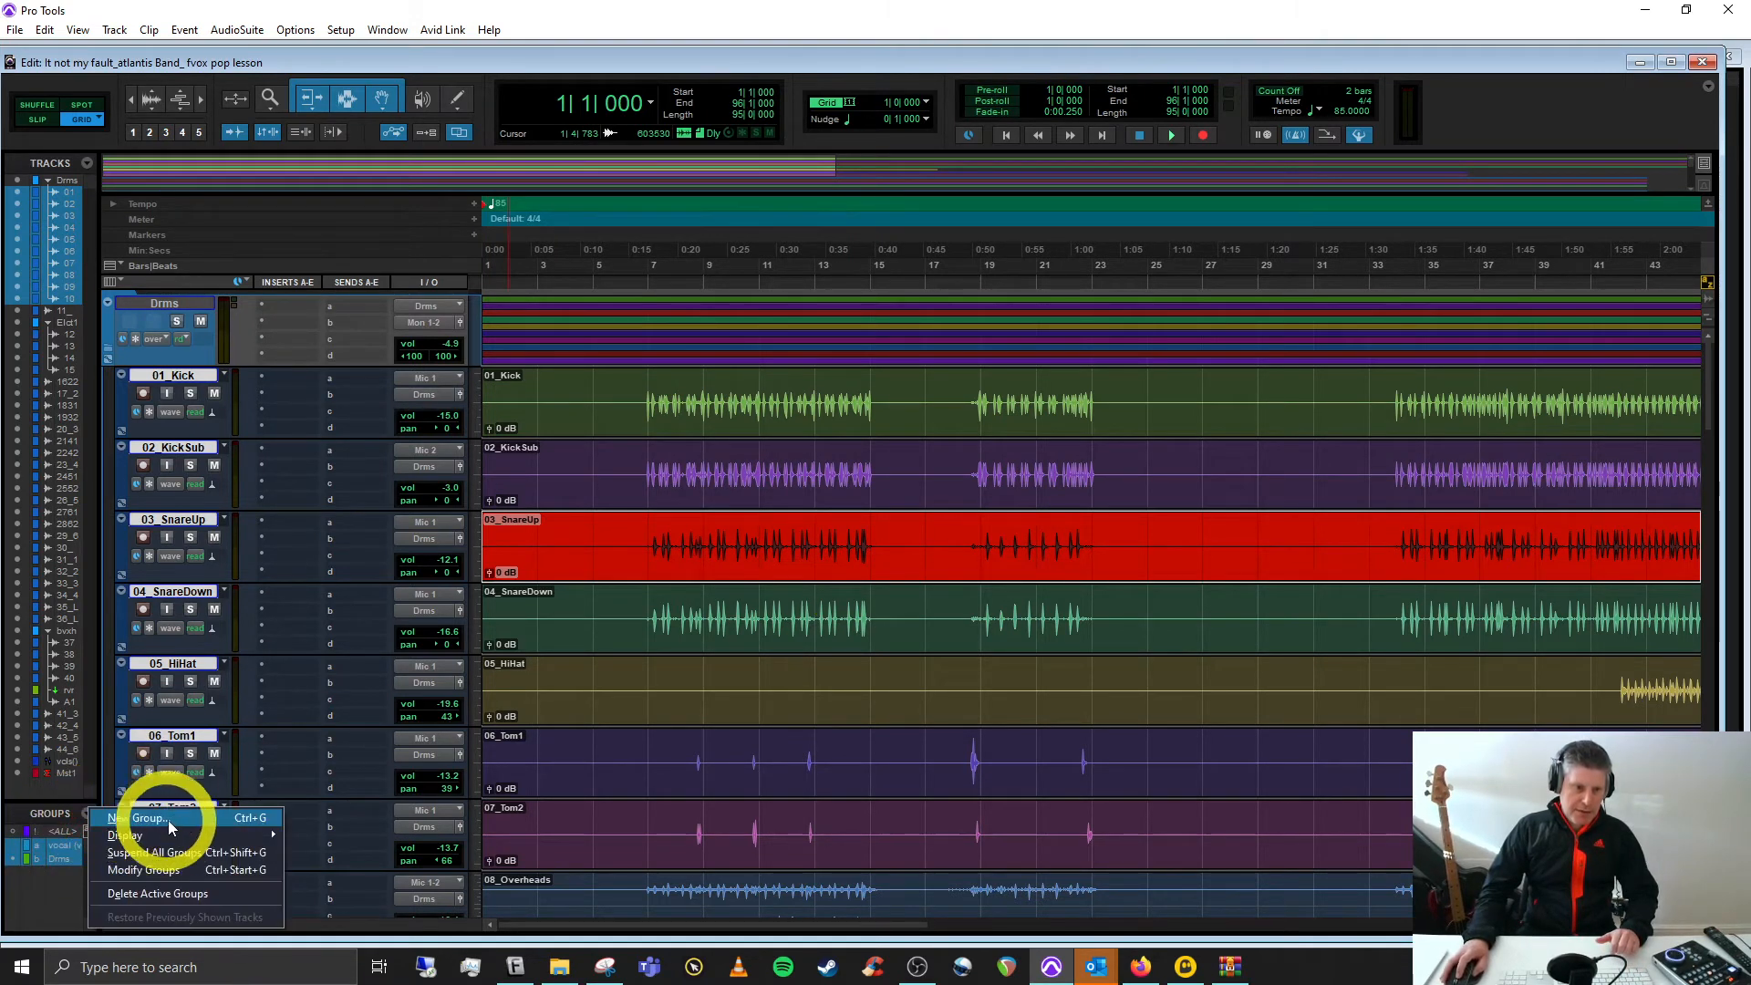
mouse_move(176, 835)
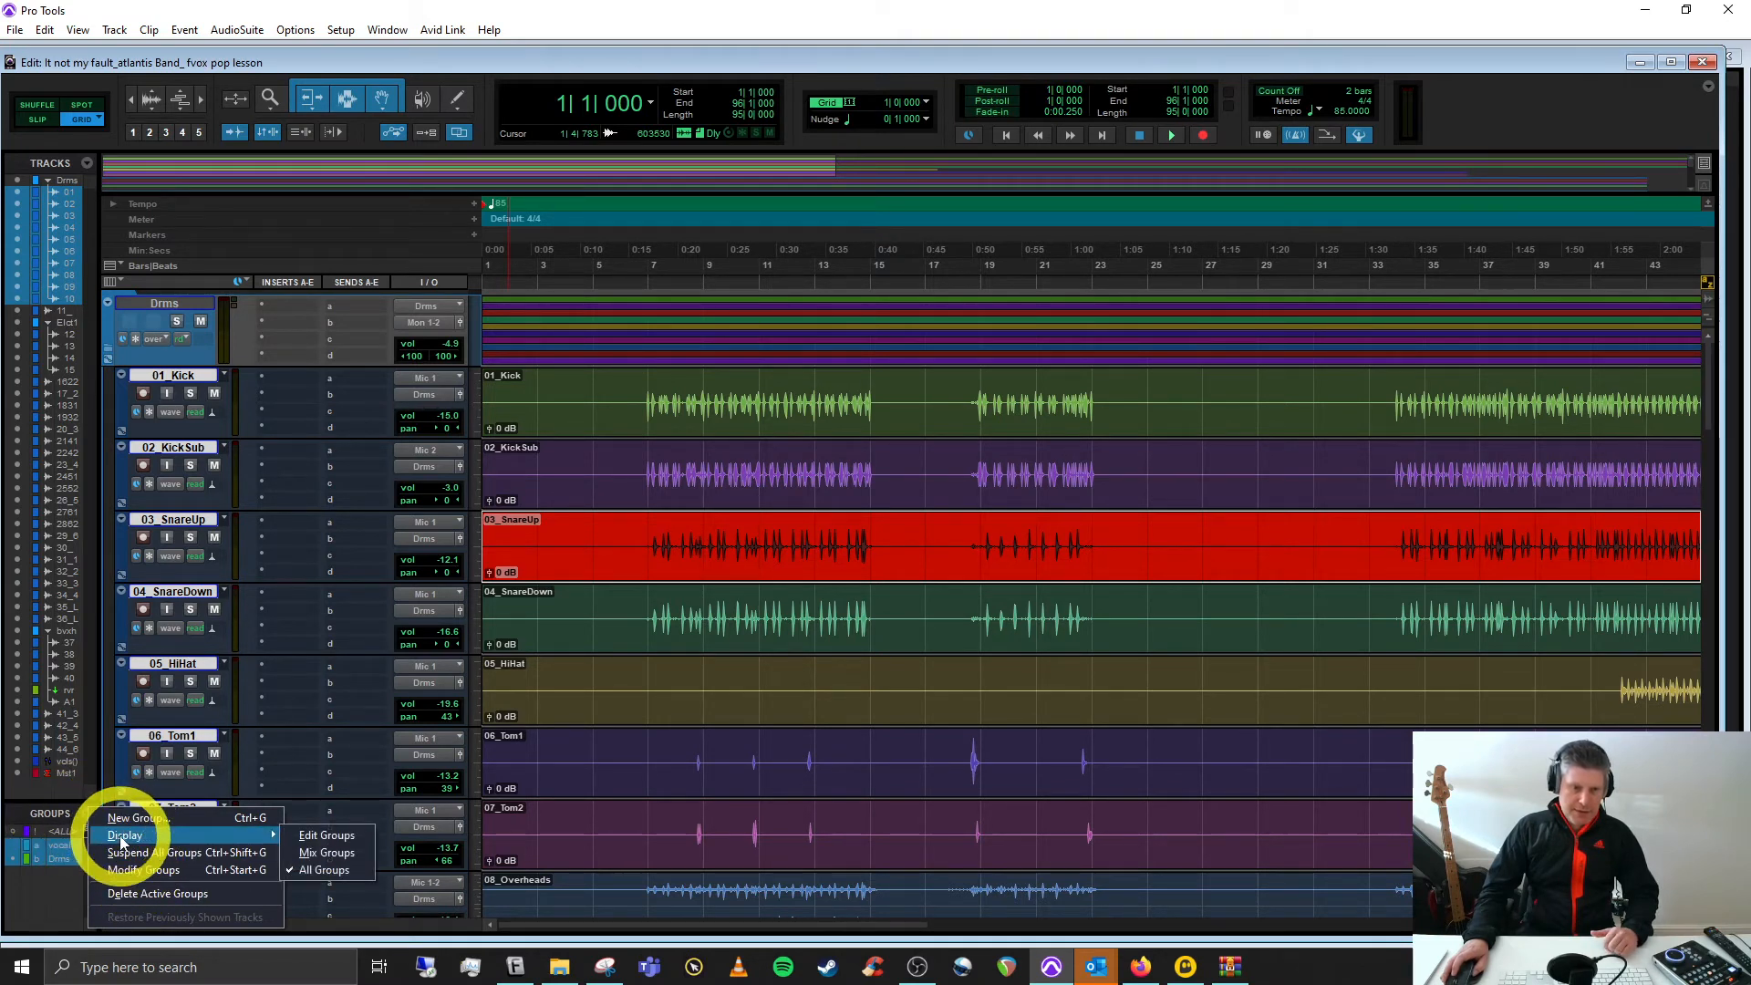
click(49, 812)
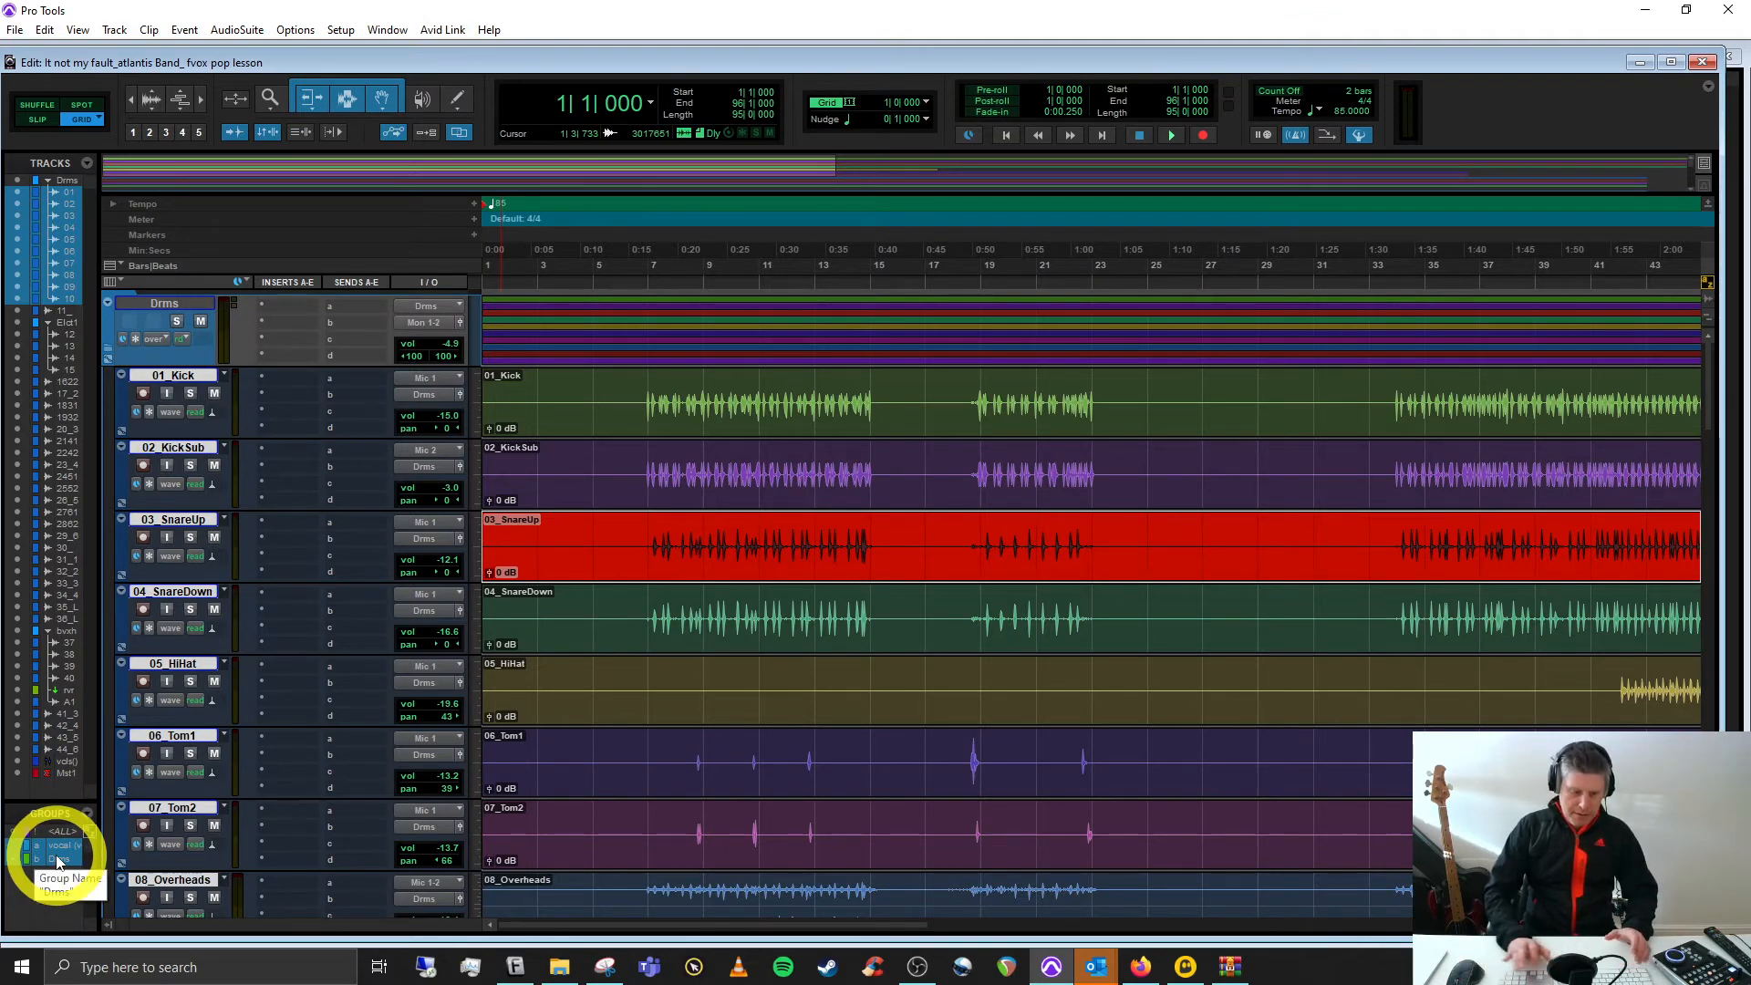
Switch to the Mix window, suspend all groups and resume them so Drms and vocal are active again
key(ctrl+equal)
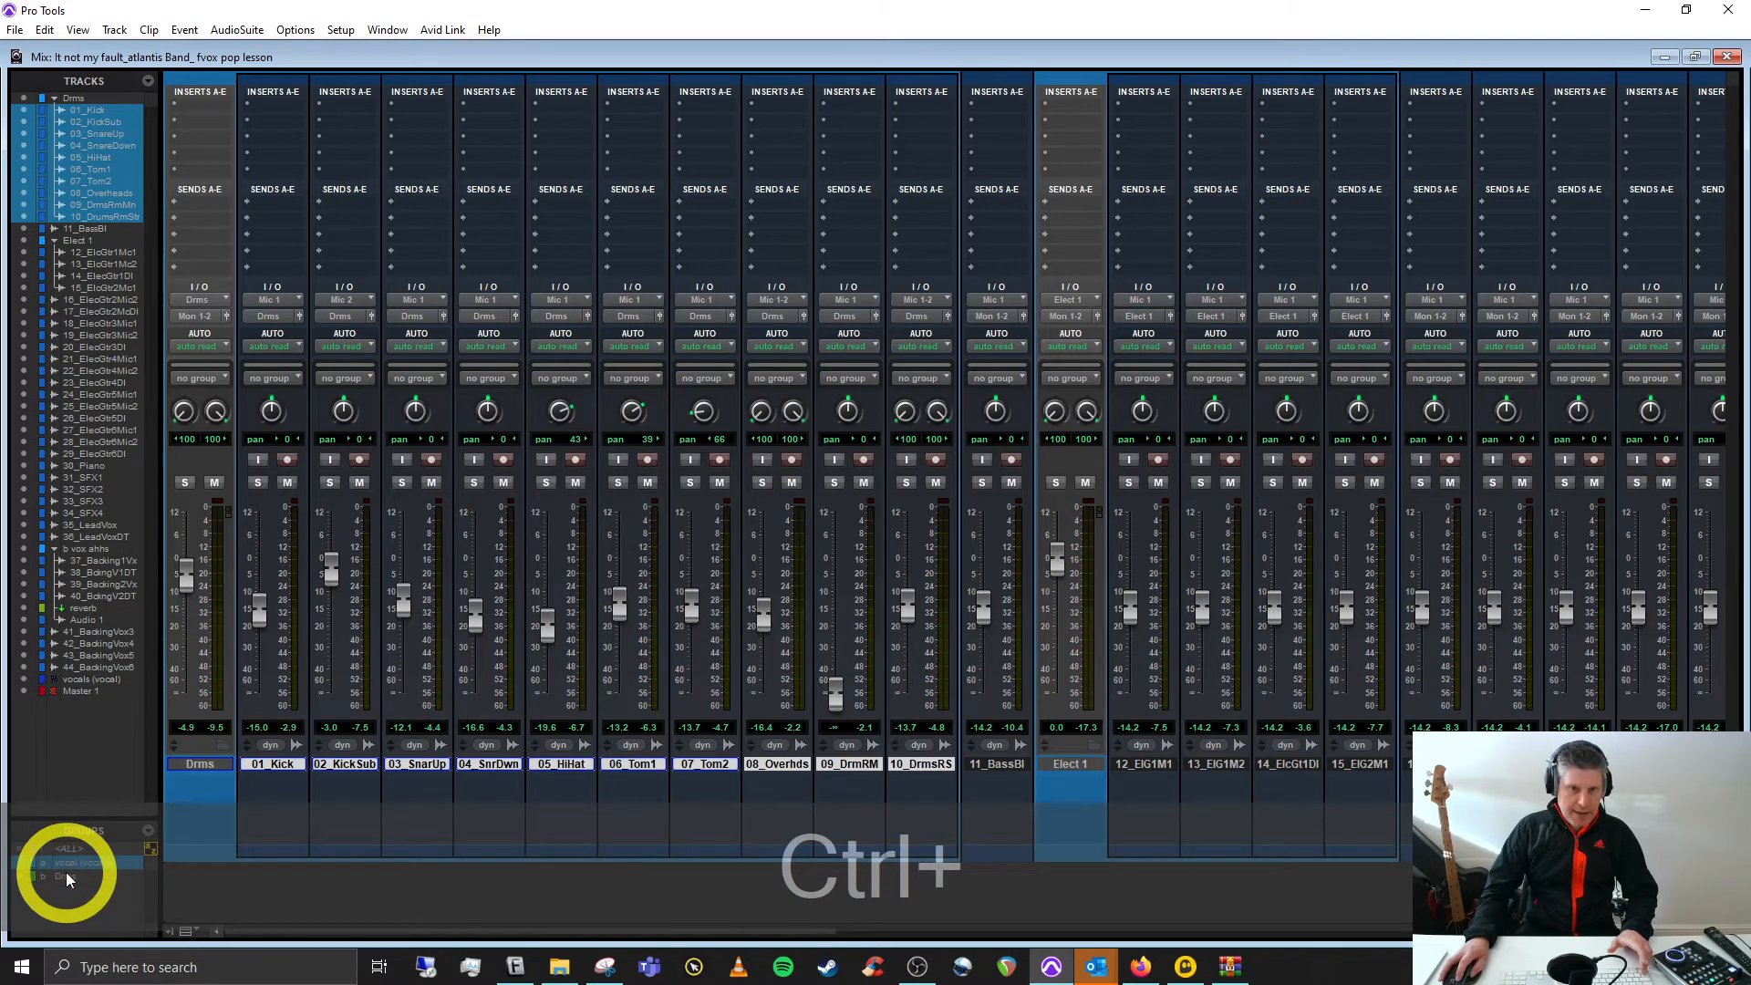
ctrl+click(65, 875)
ctrl+shift+click(66, 876)
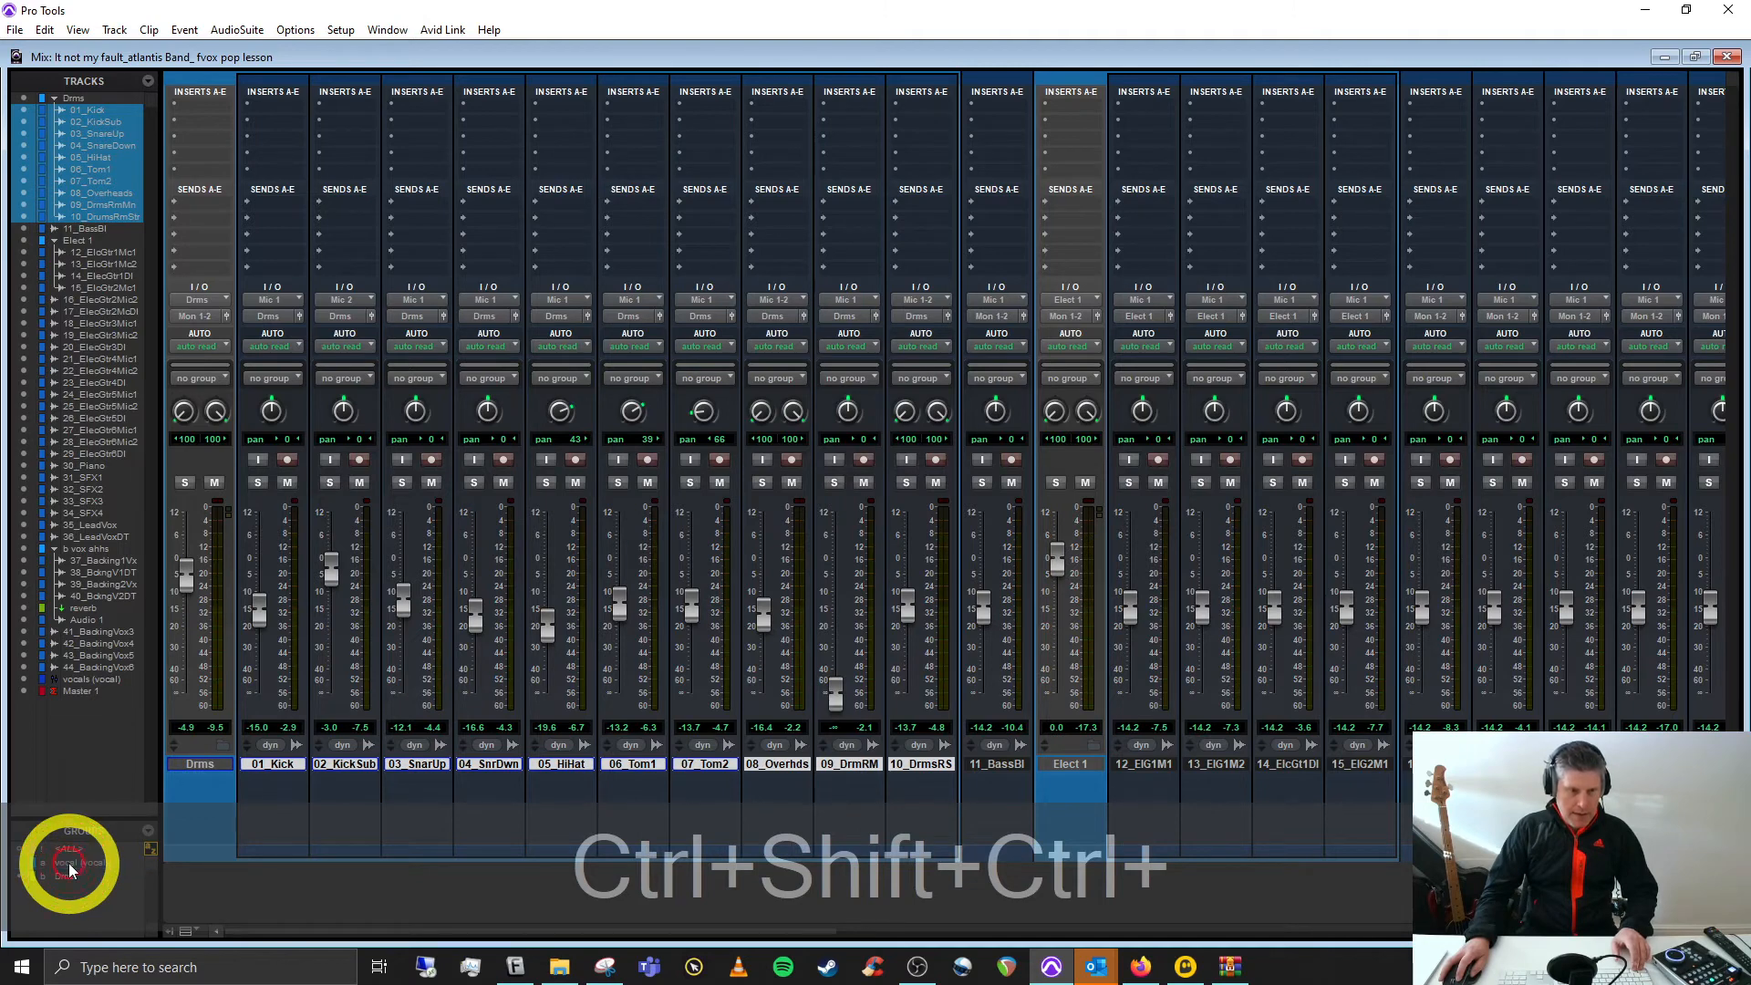
ctrl+click(68, 864)
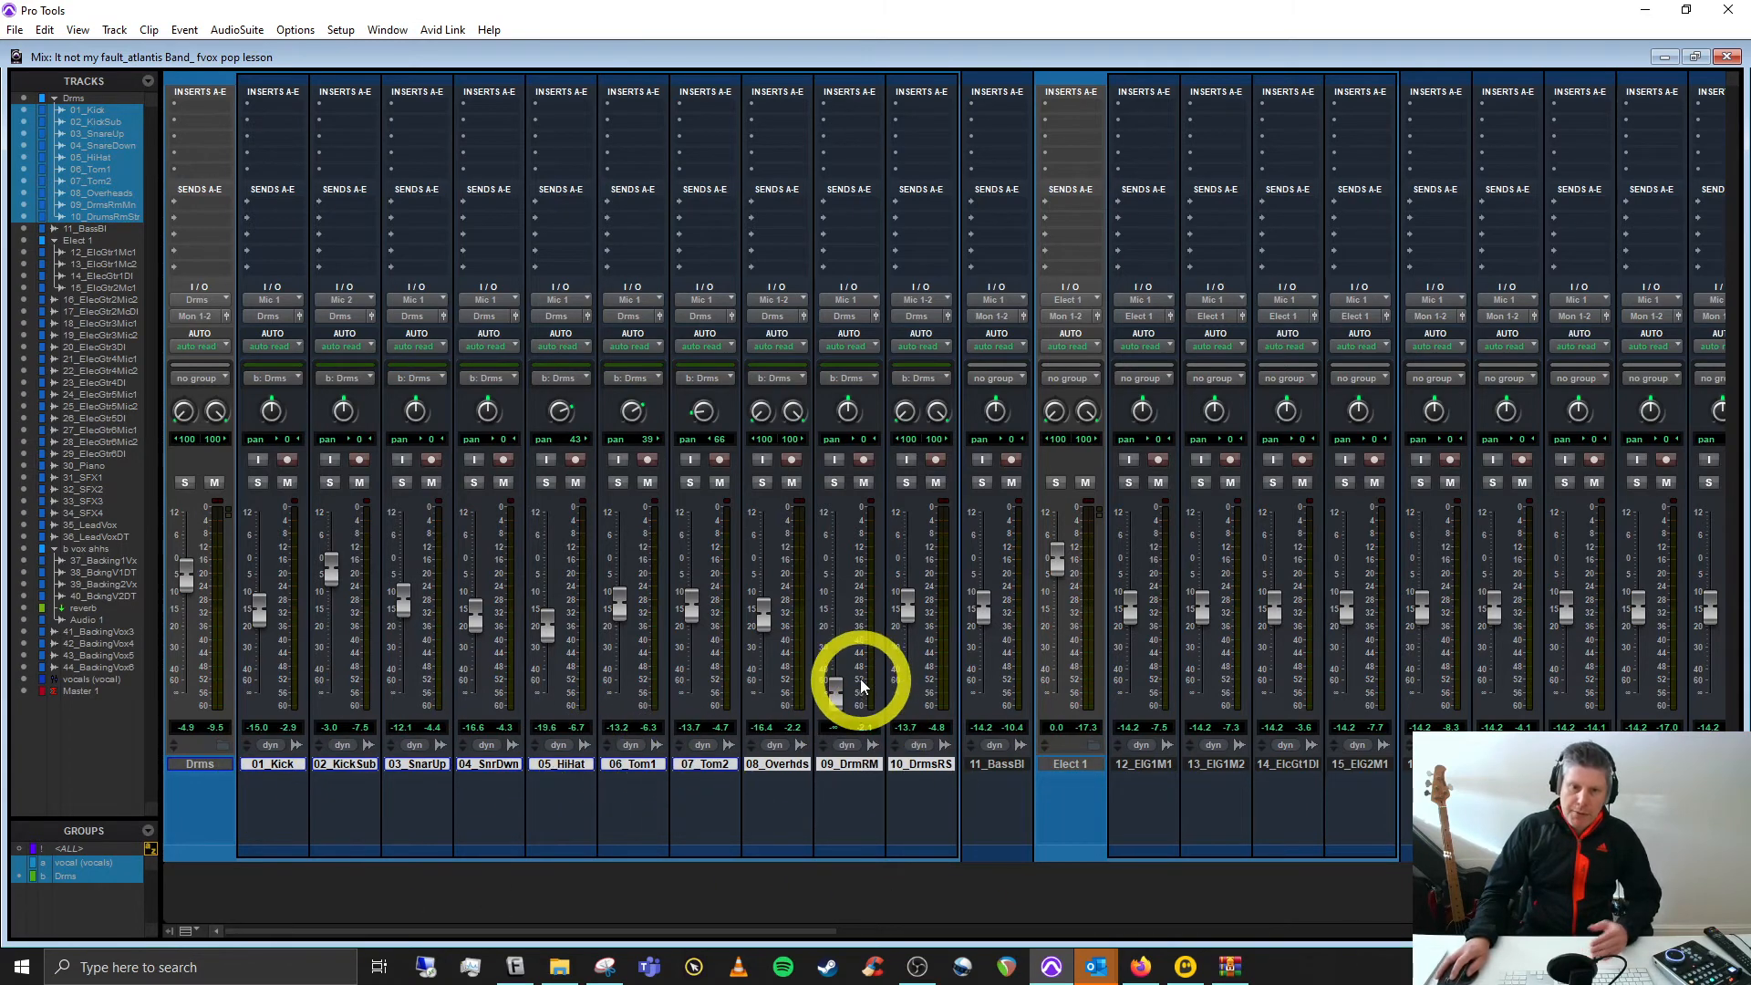
Modify the vocal group by removing the reverb track, and coalesce the VCA automation to reverb
click(151, 831)
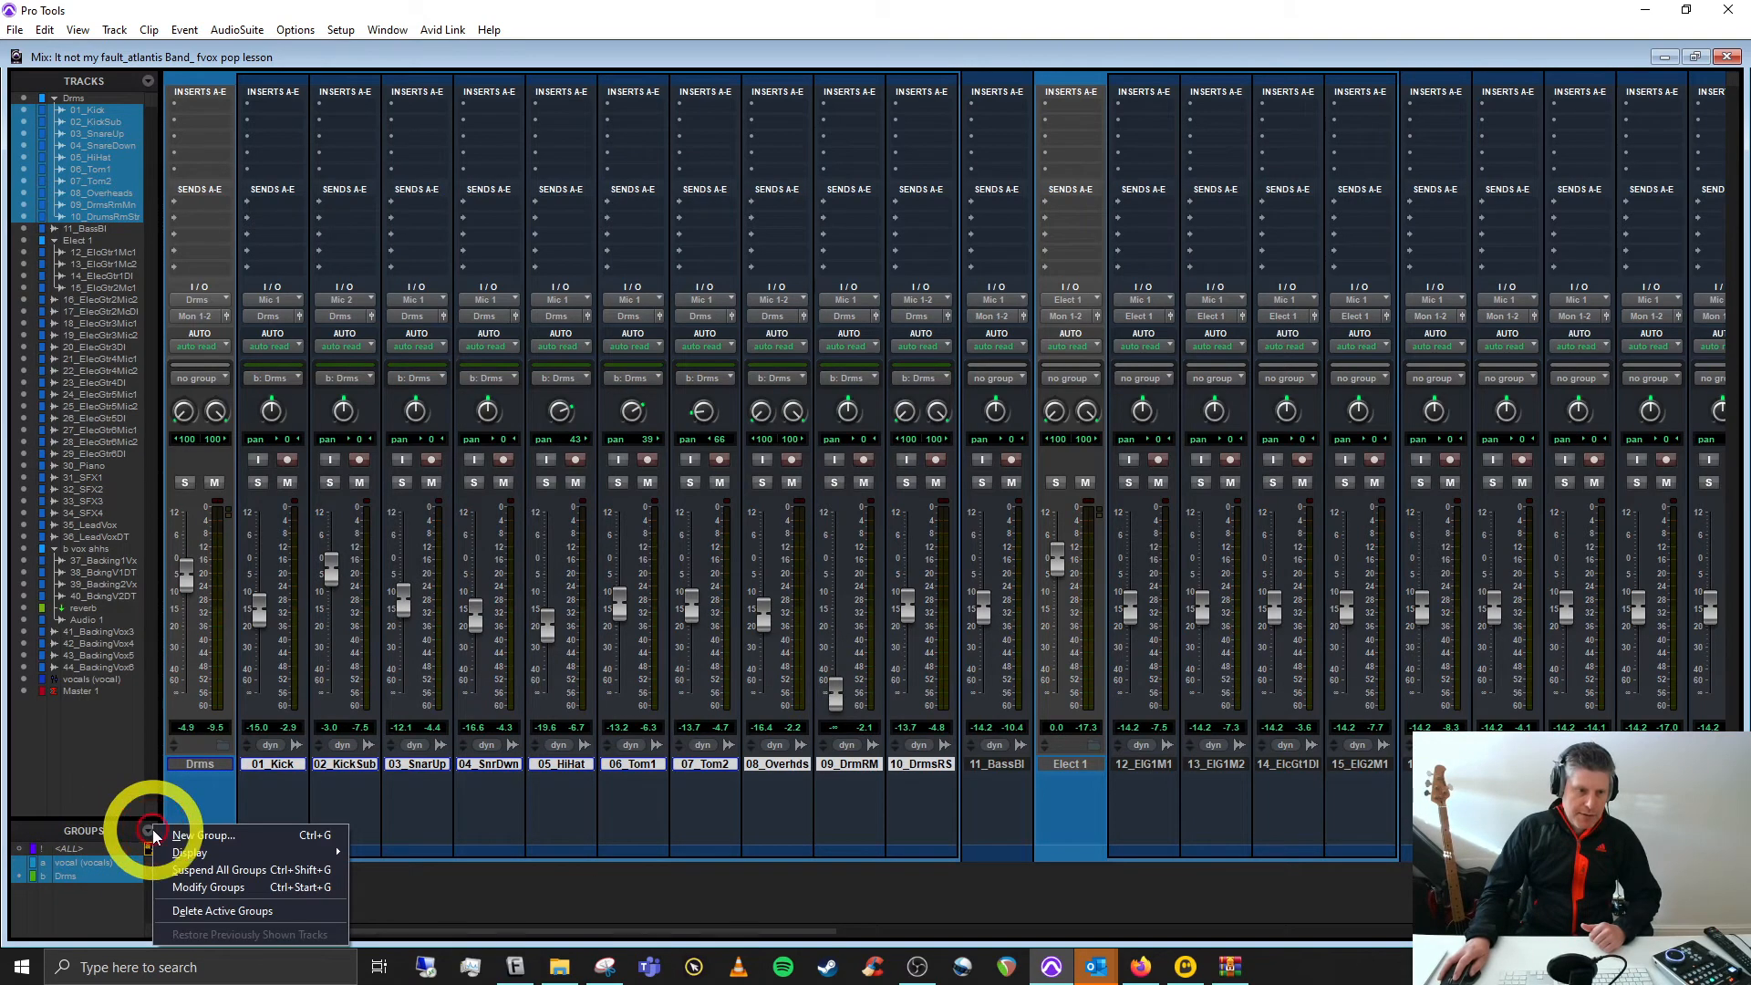
click(303, 888)
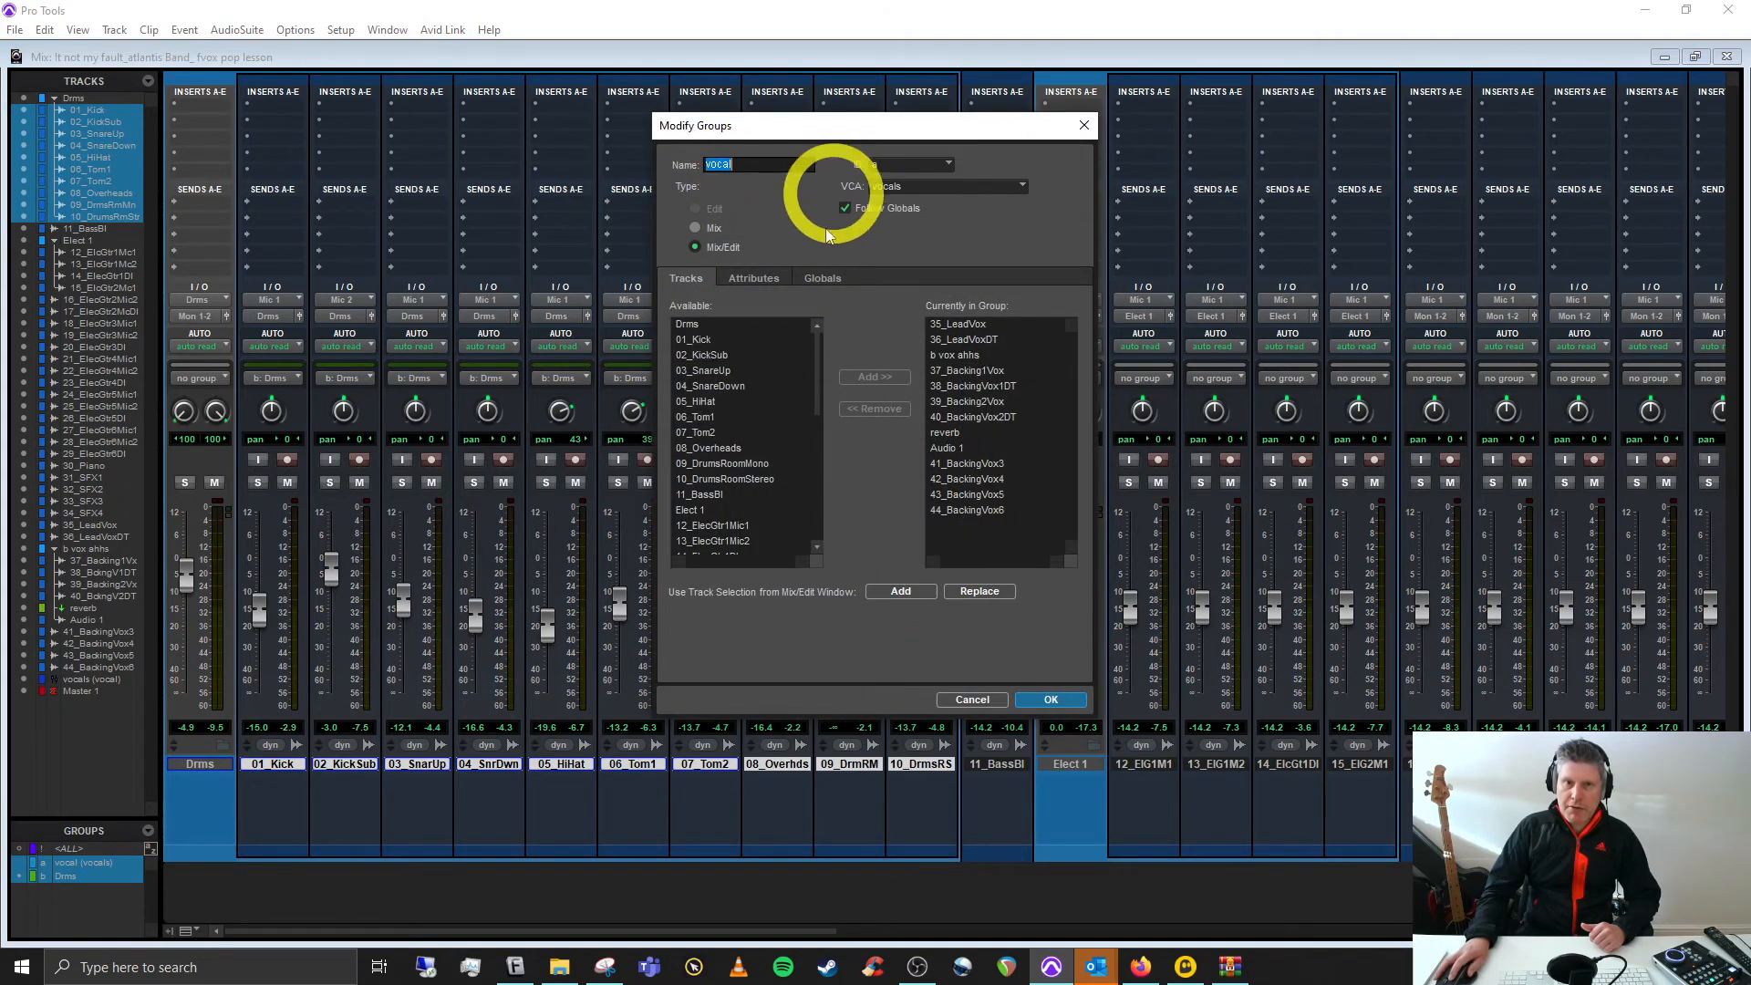
click(947, 434)
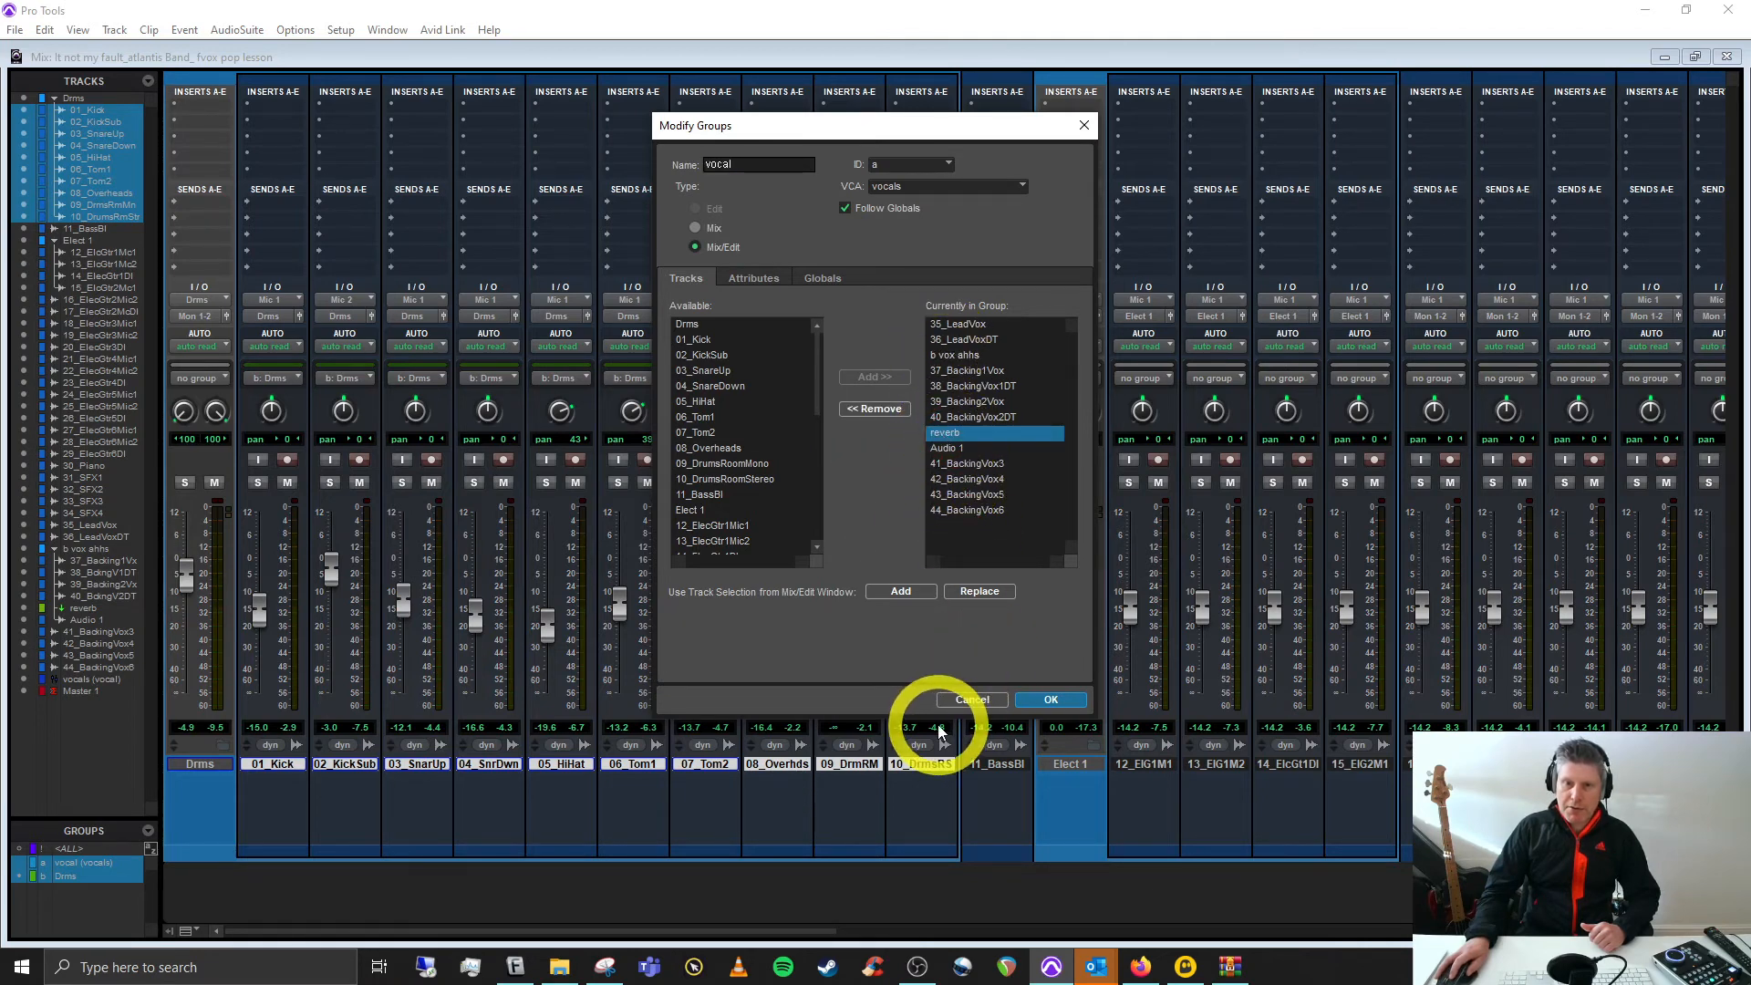
click(871, 409)
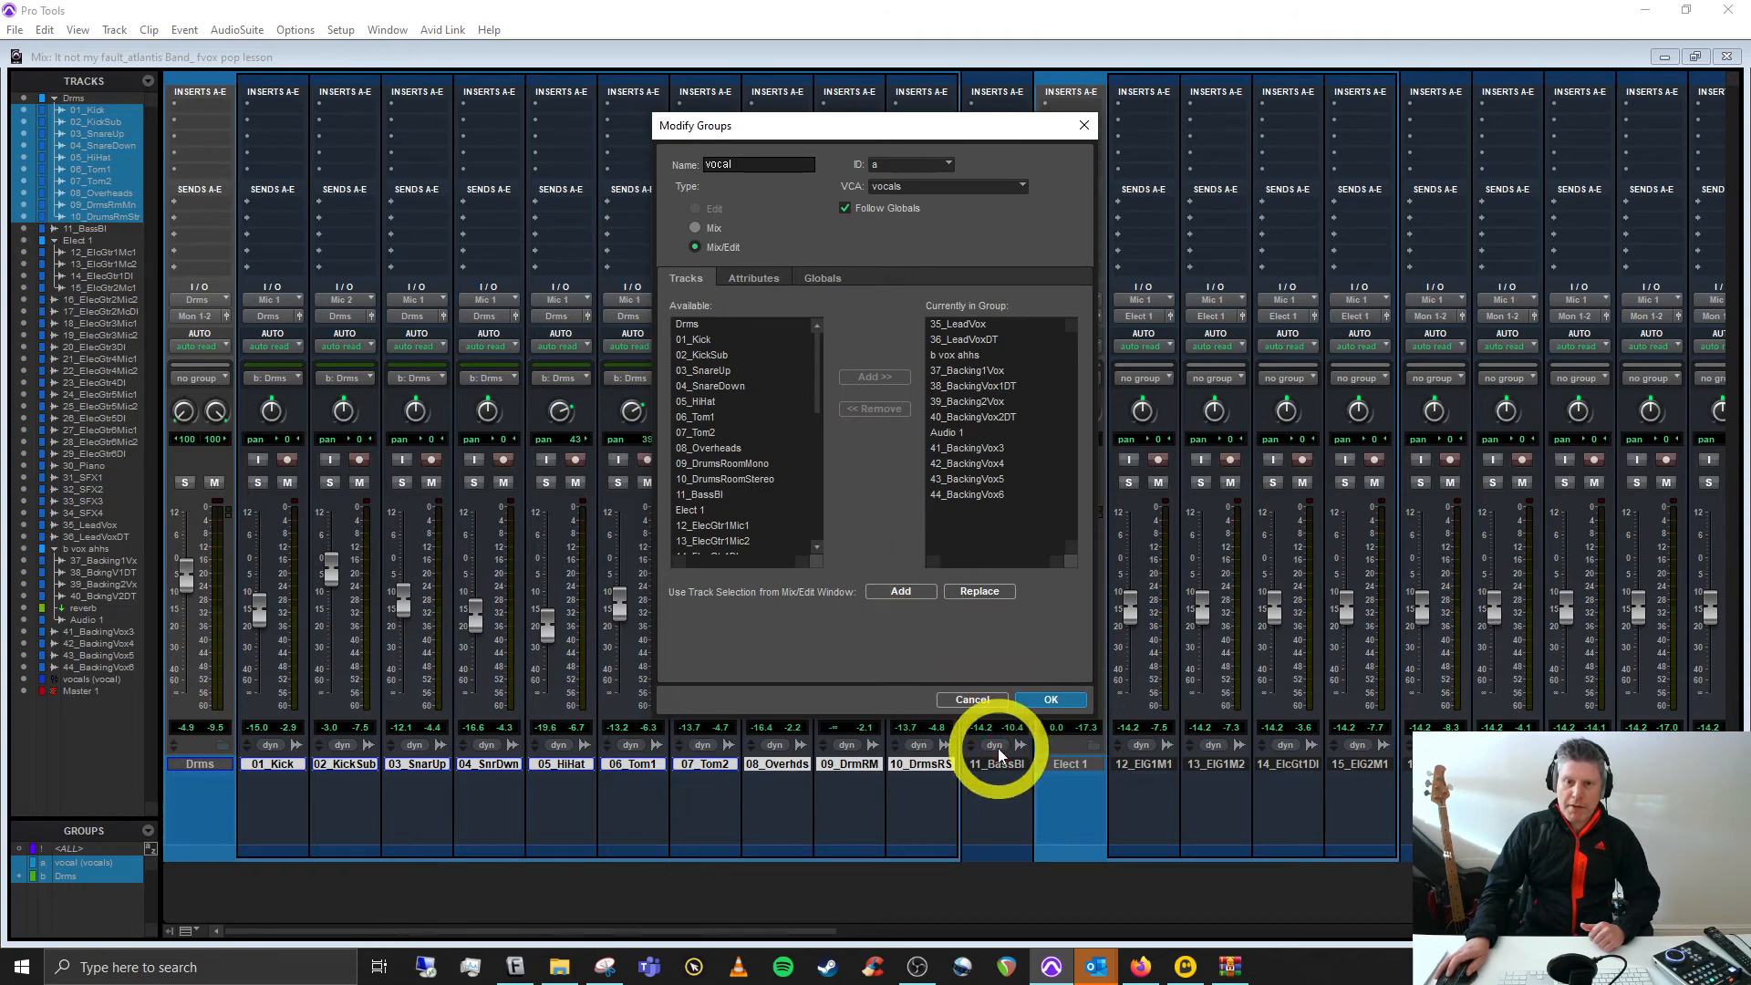
click(1053, 700)
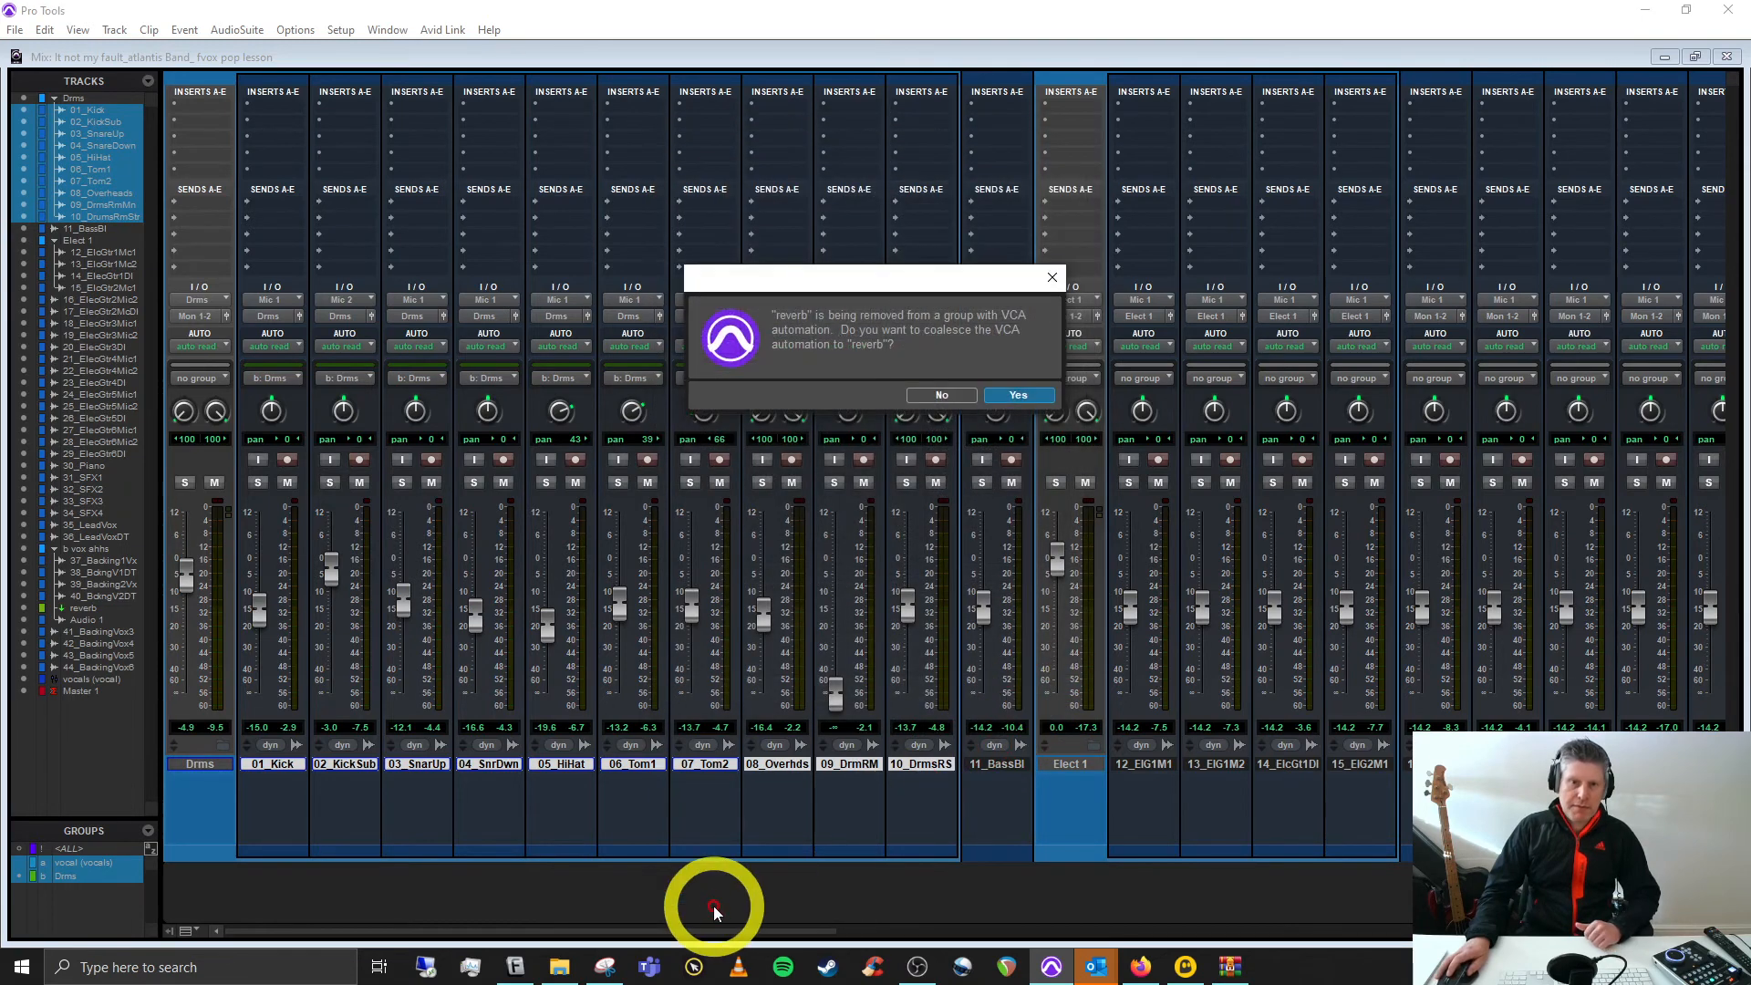
click(1014, 395)
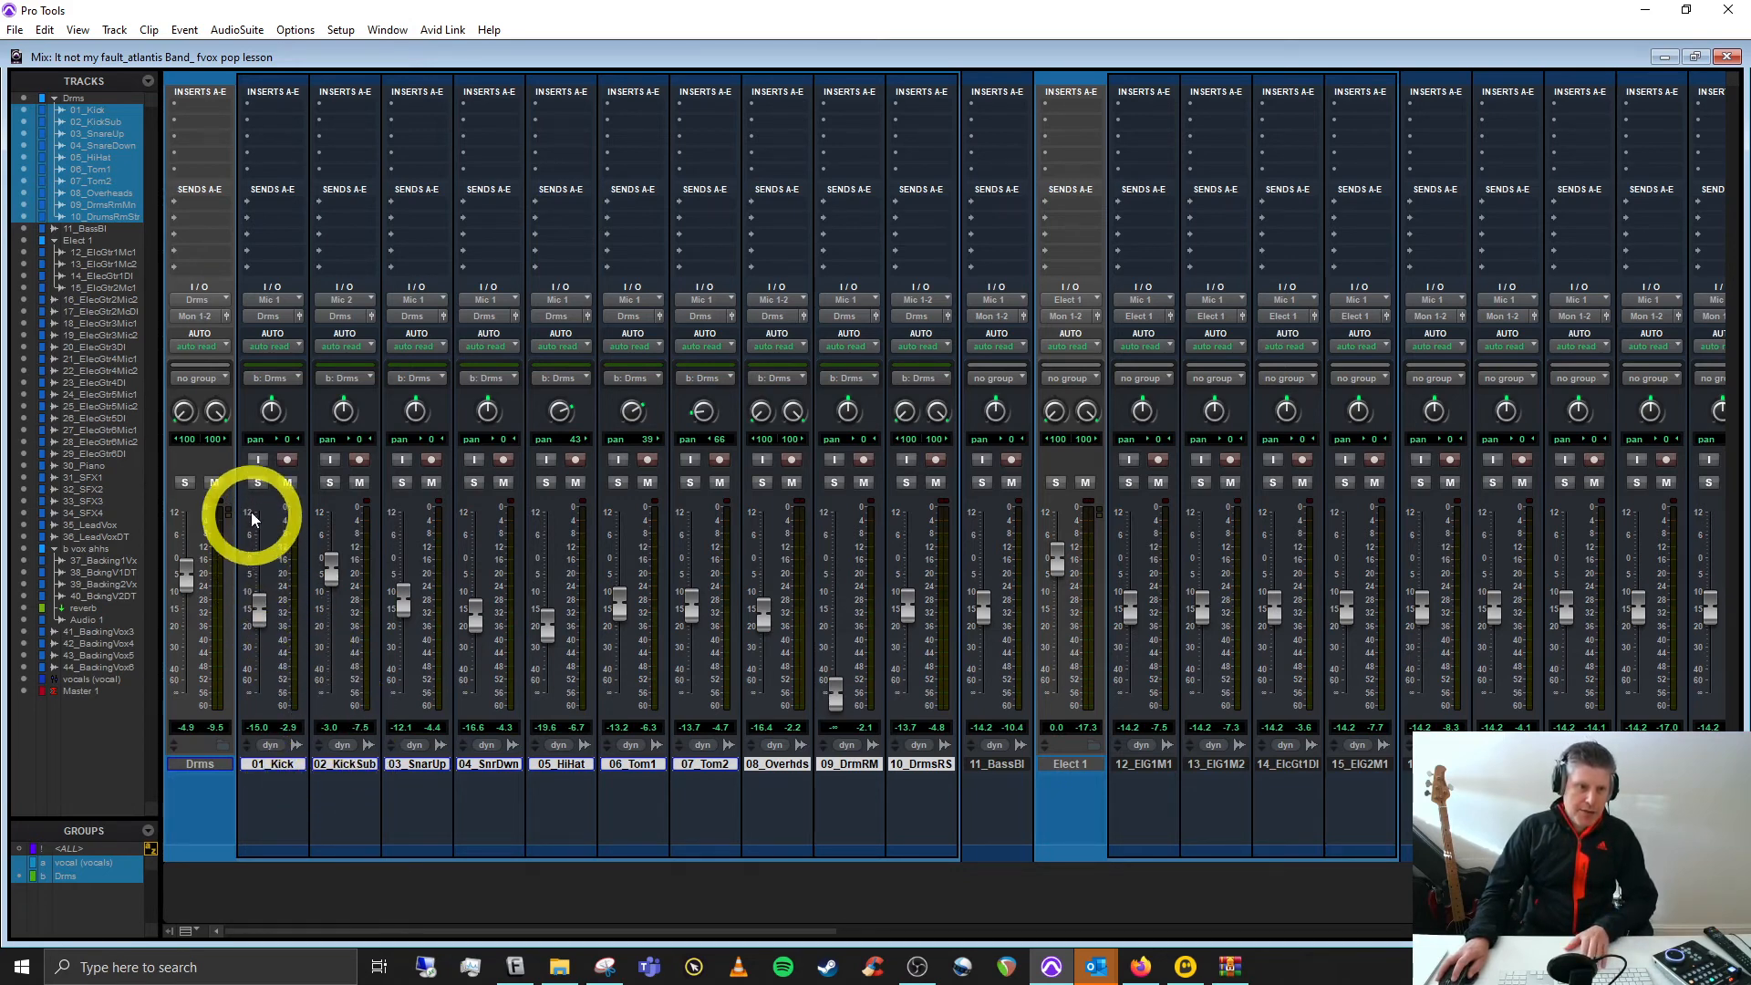
With the Drms group active, toggle input monitoring and record enable on and off from 01_Kick, repeating both toggles
click(258, 462)
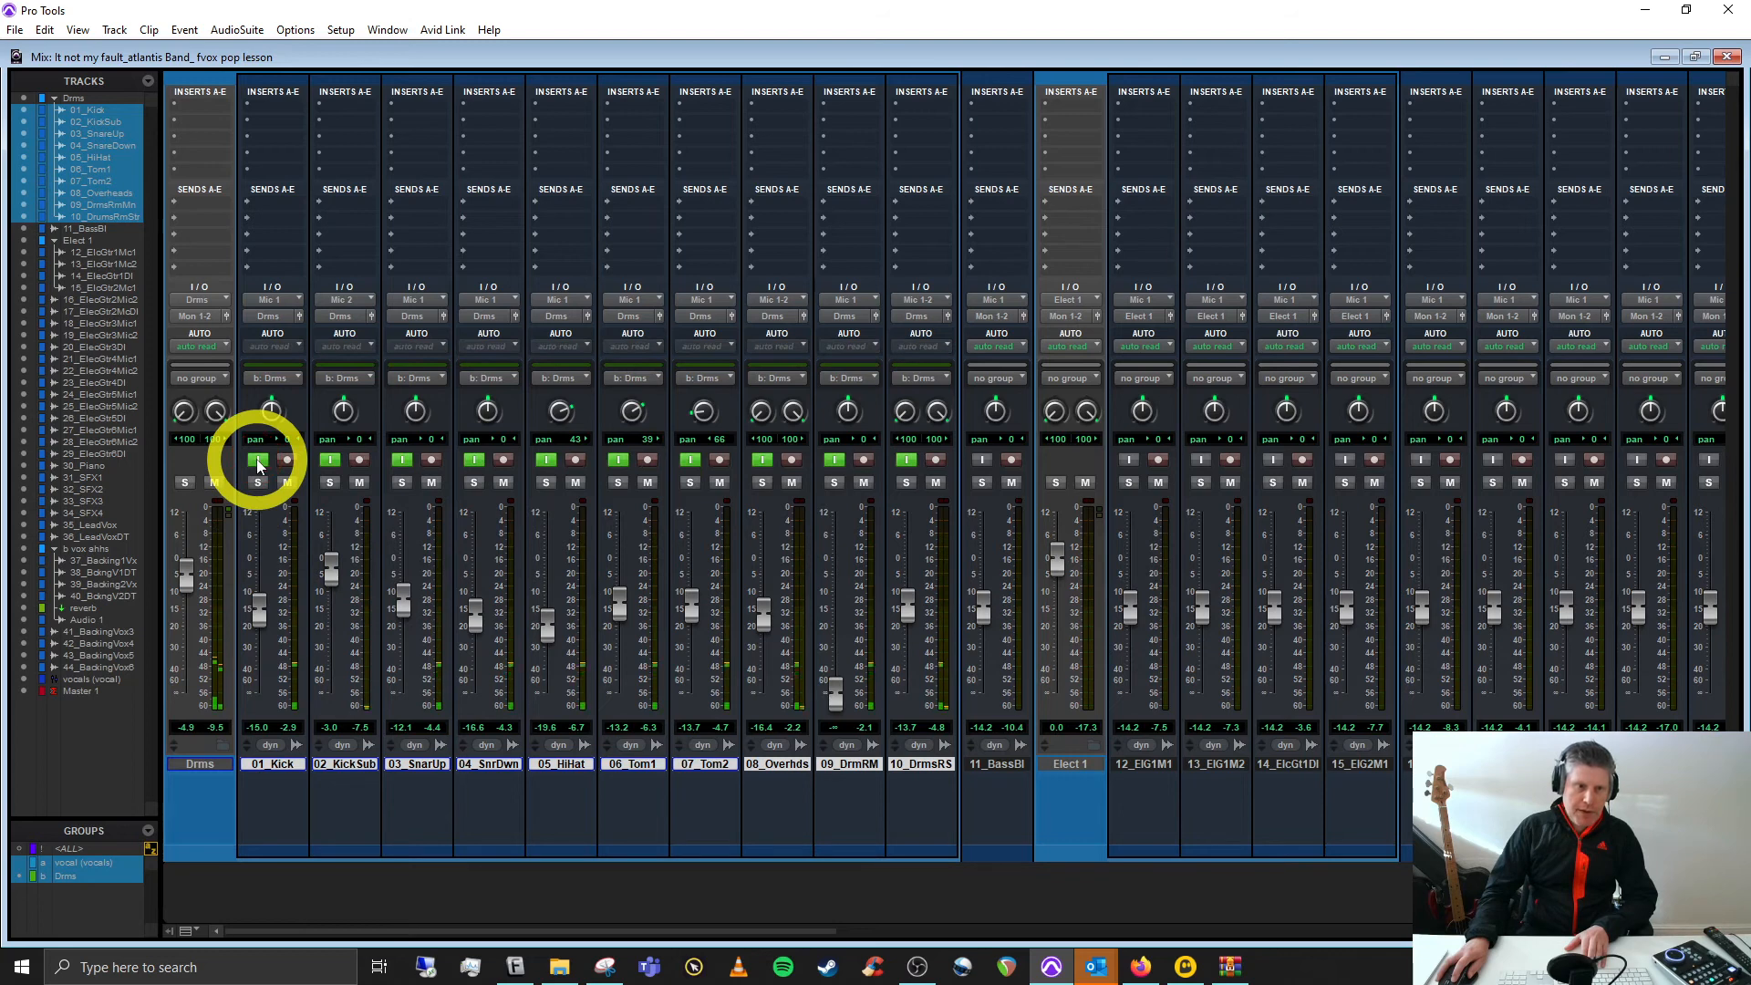
click(258, 461)
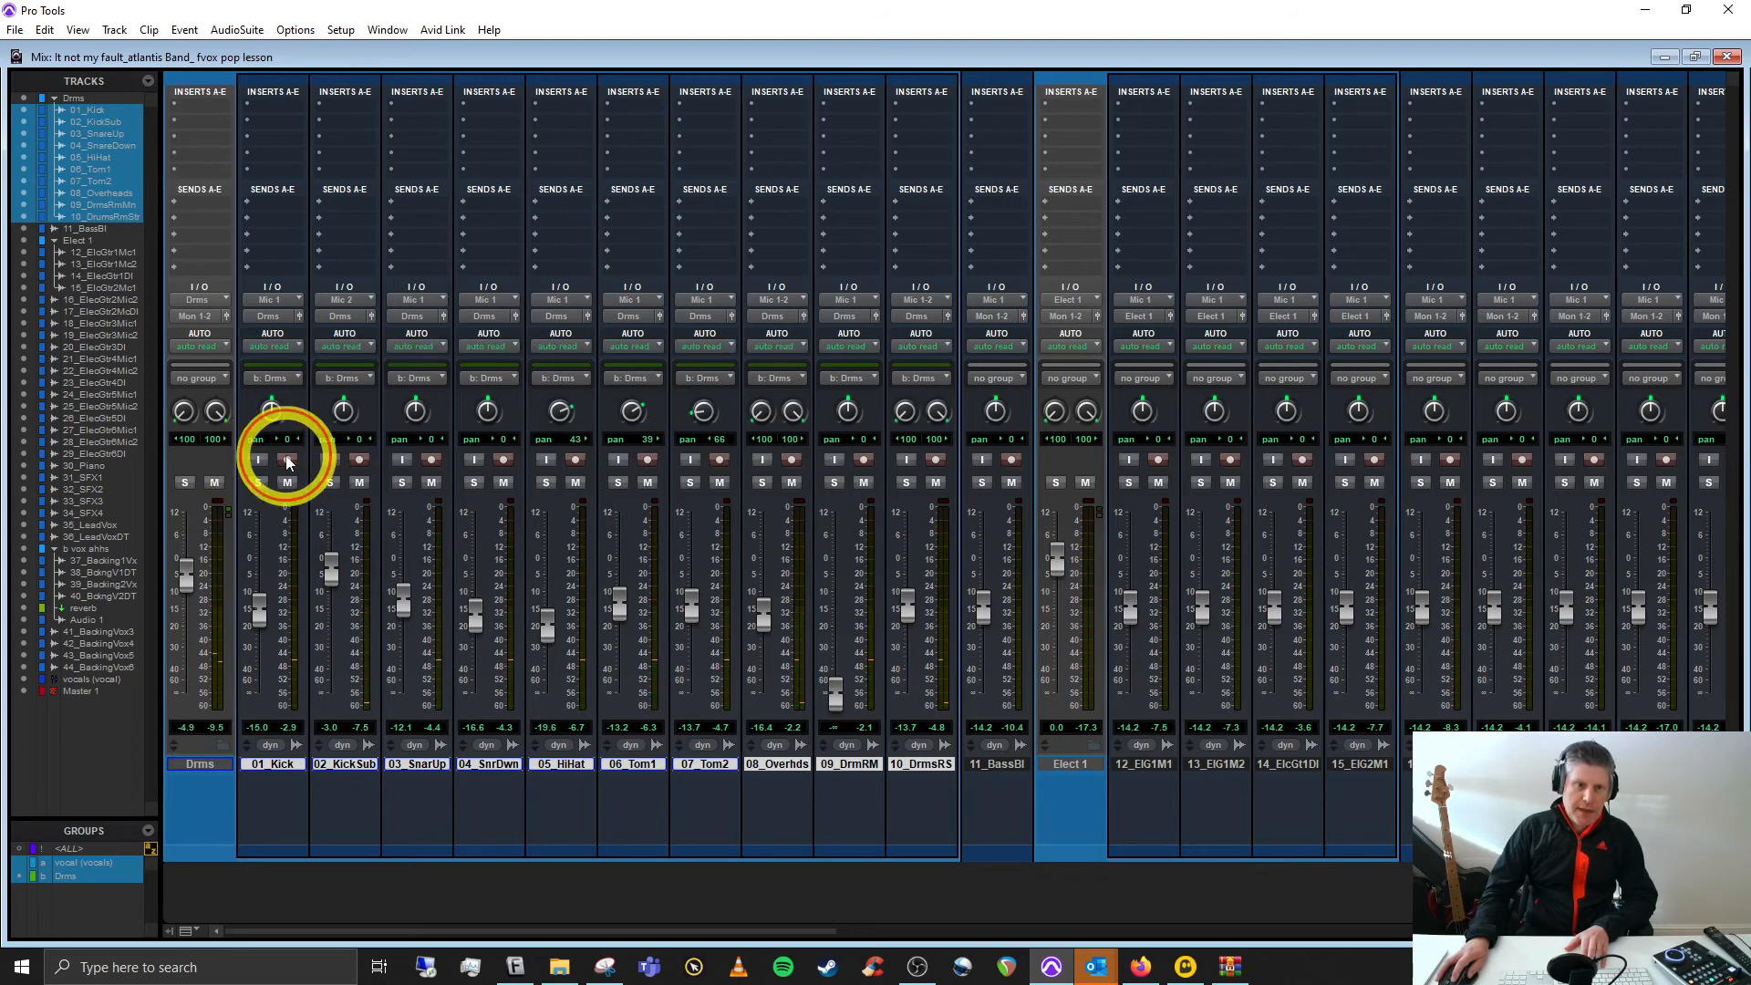
click(287, 461)
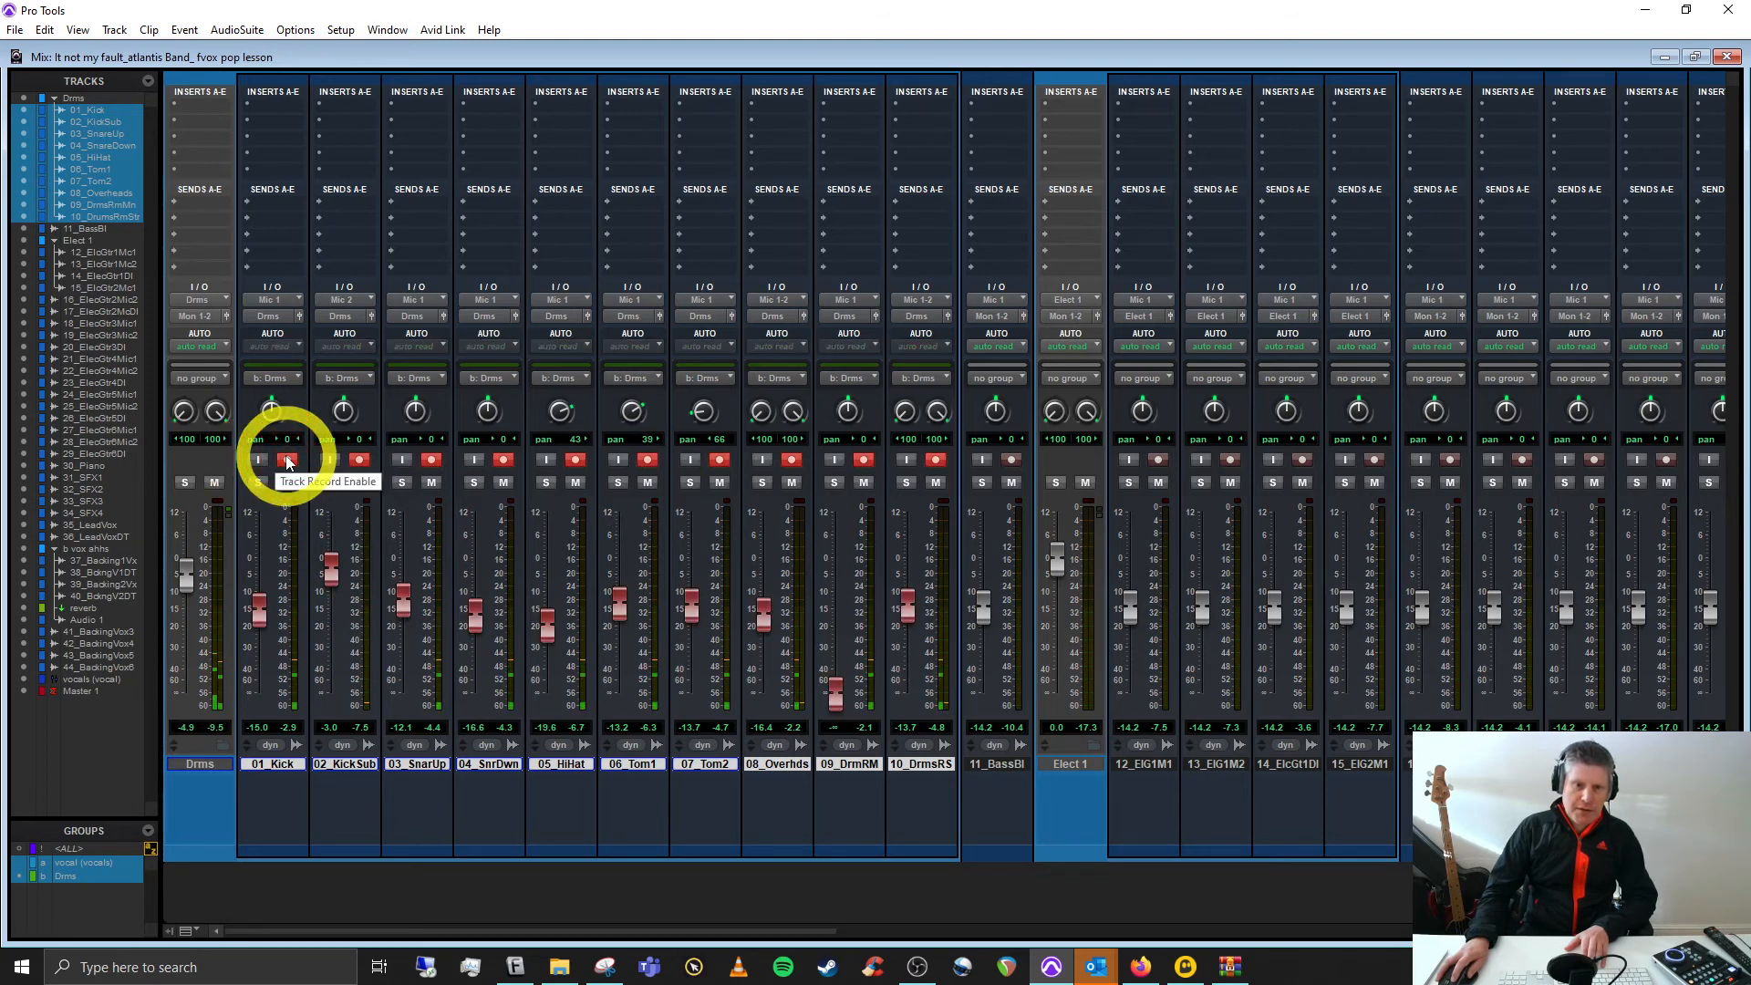
click(287, 459)
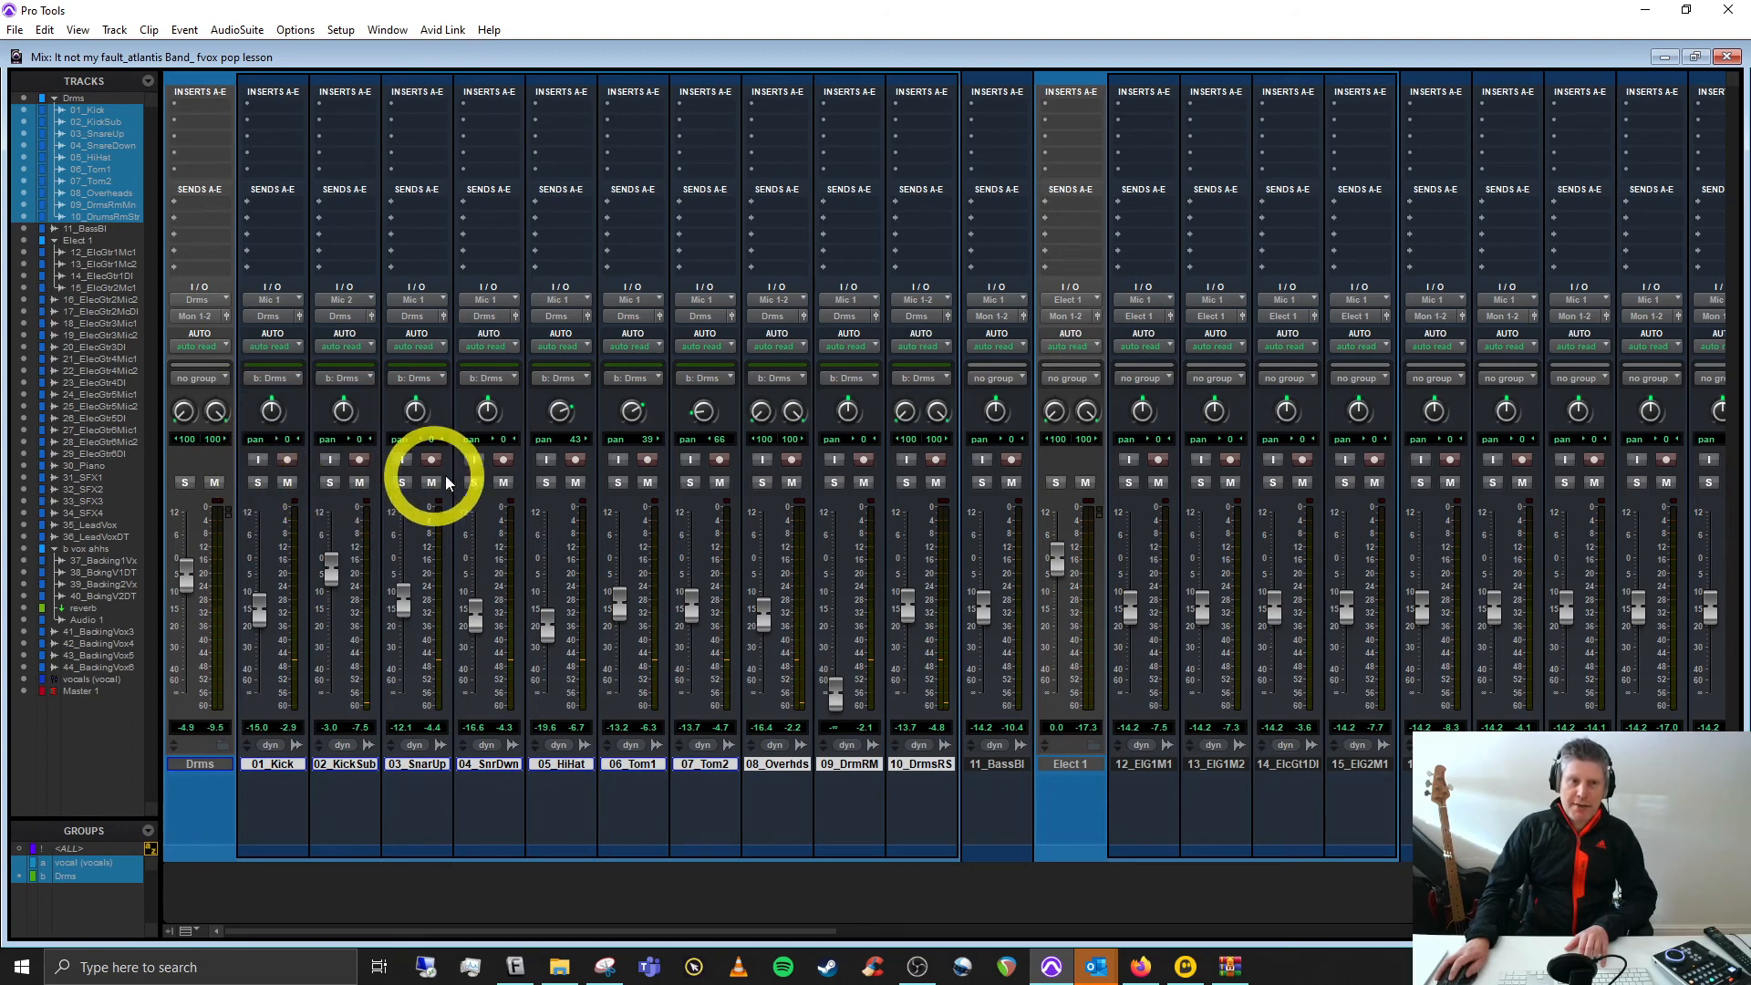
click(292, 461)
click(291, 461)
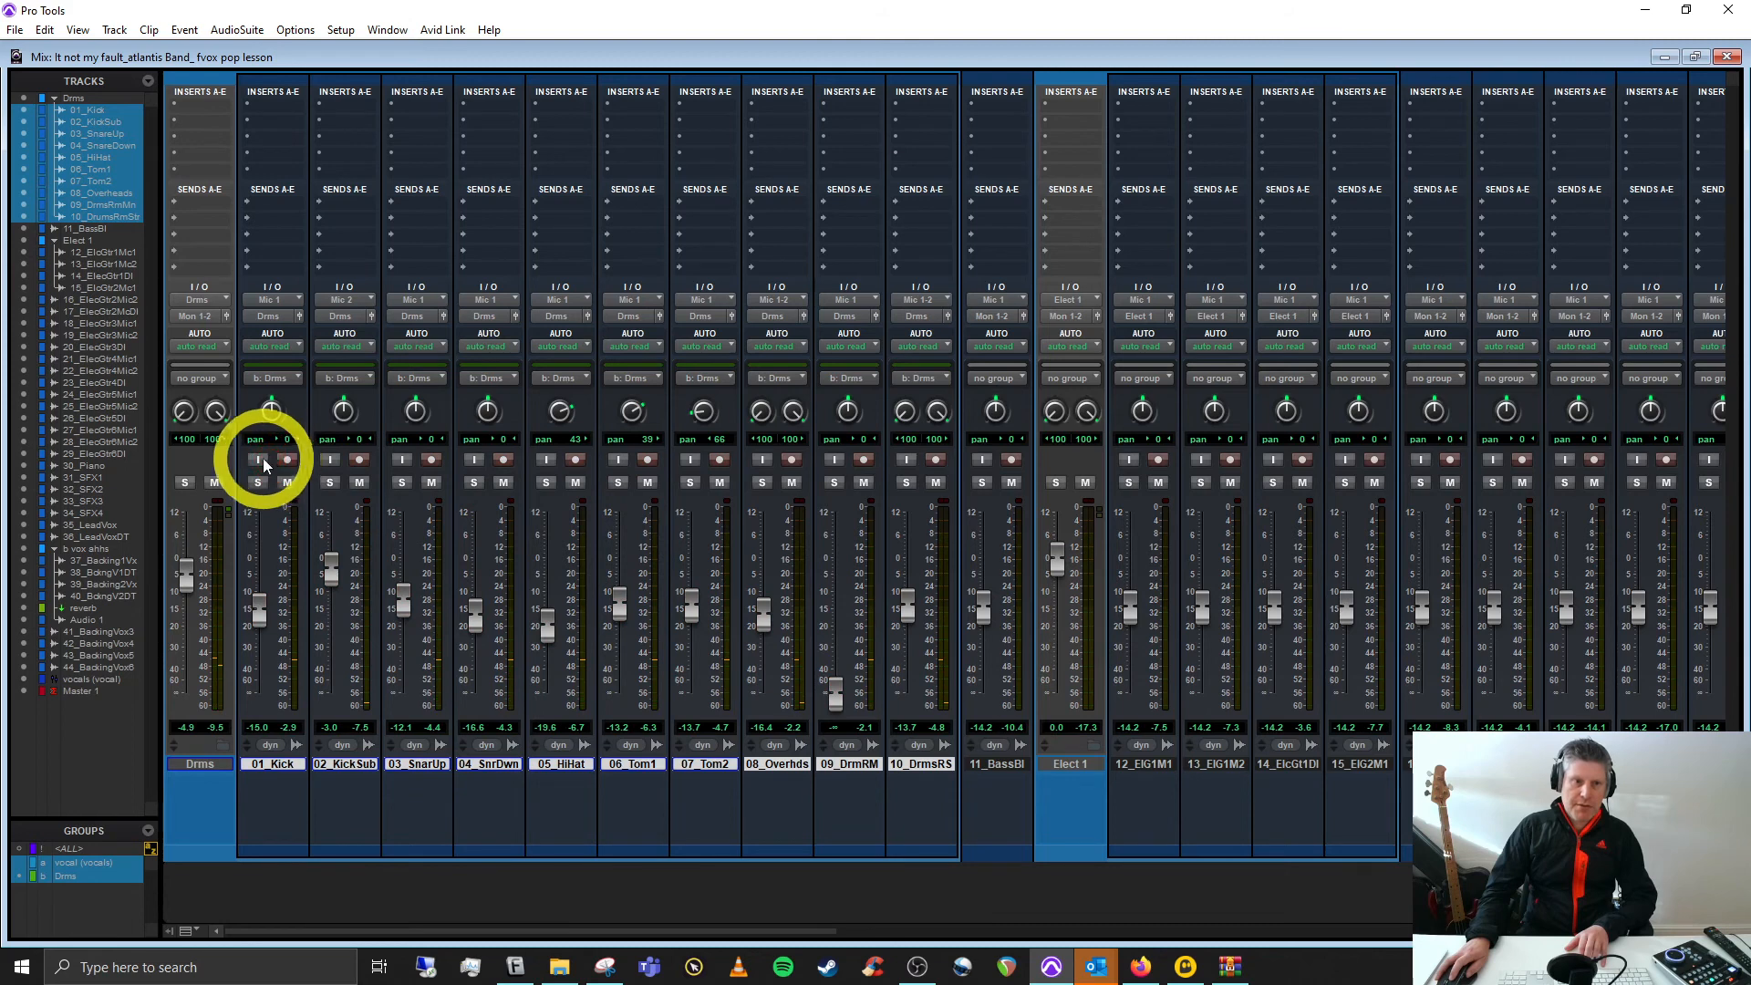
click(261, 459)
click(259, 461)
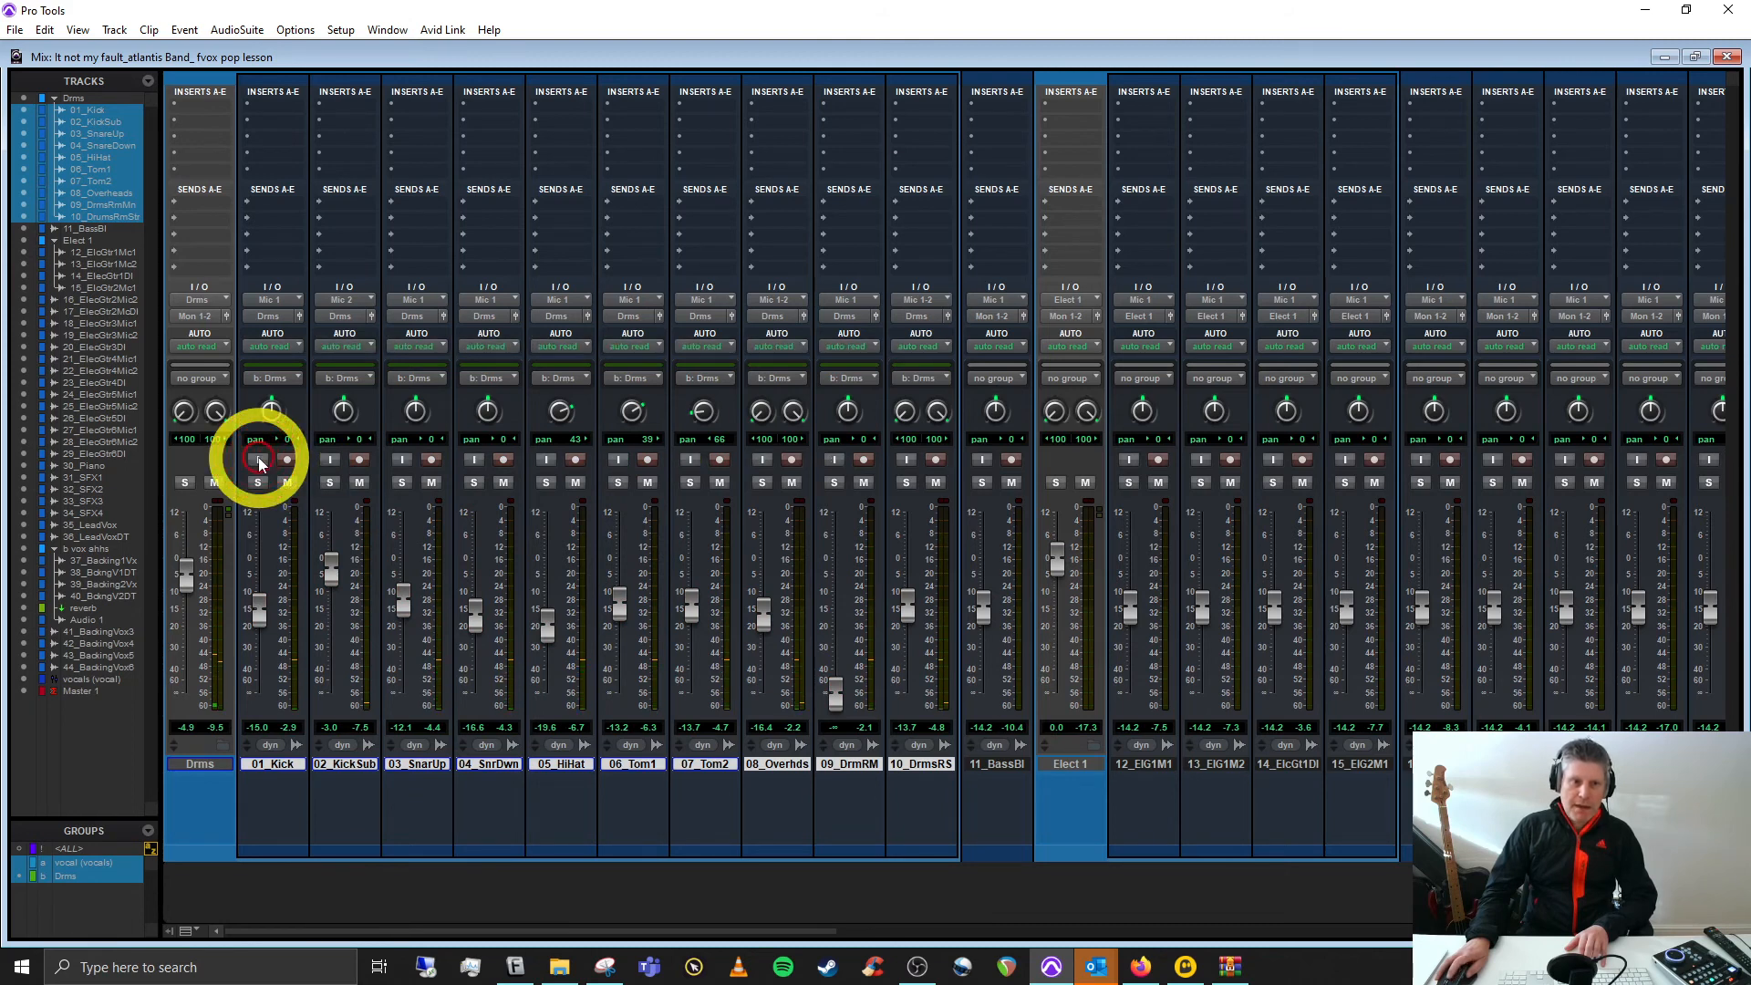